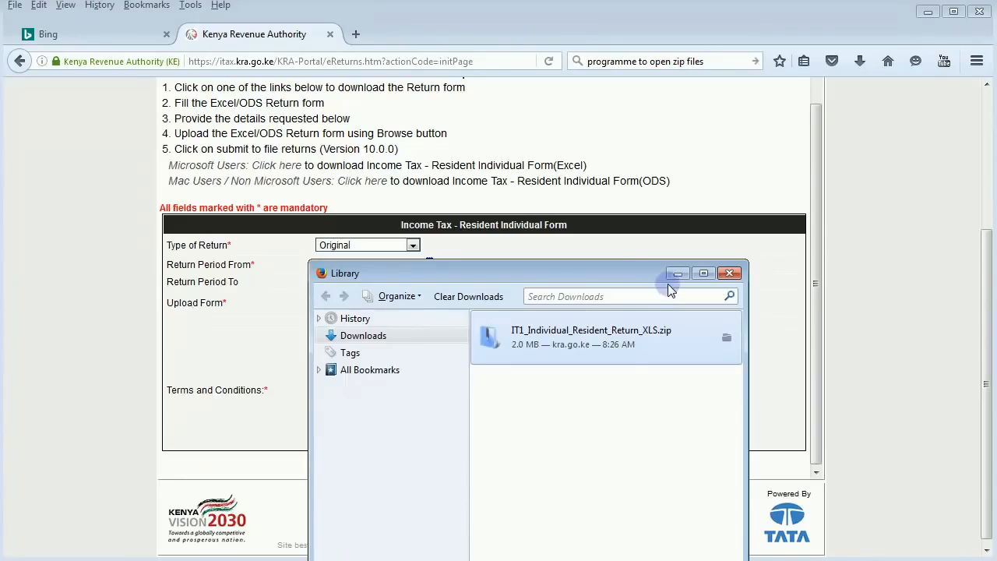
Step: Minimize the Firefox downloads library to reveal the KRA return upload form
left_click(677, 274)
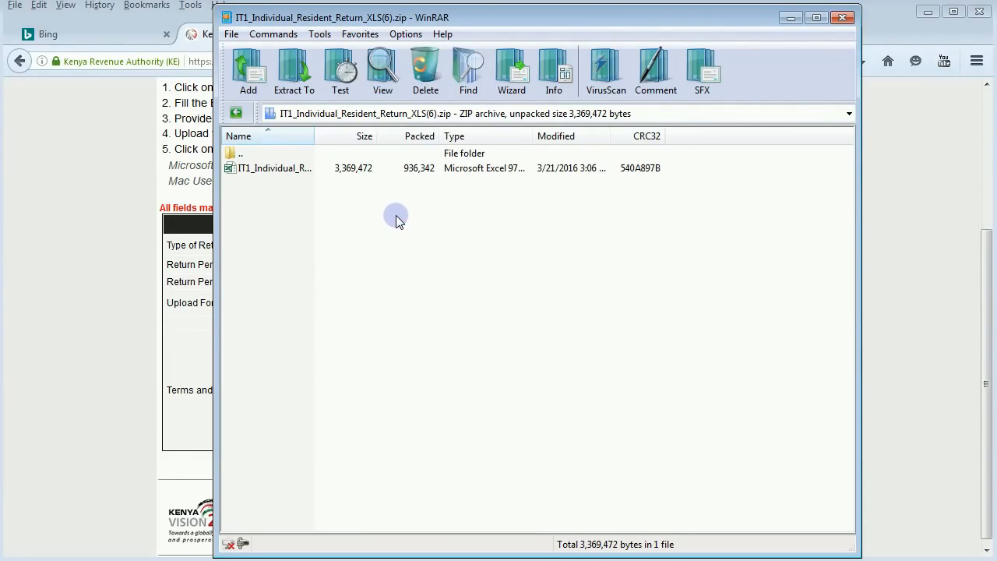
Step: Select IT1_Individual_Resident_Return.xls inside the downloaded zip archive in WinRAR
left_click(258, 167)
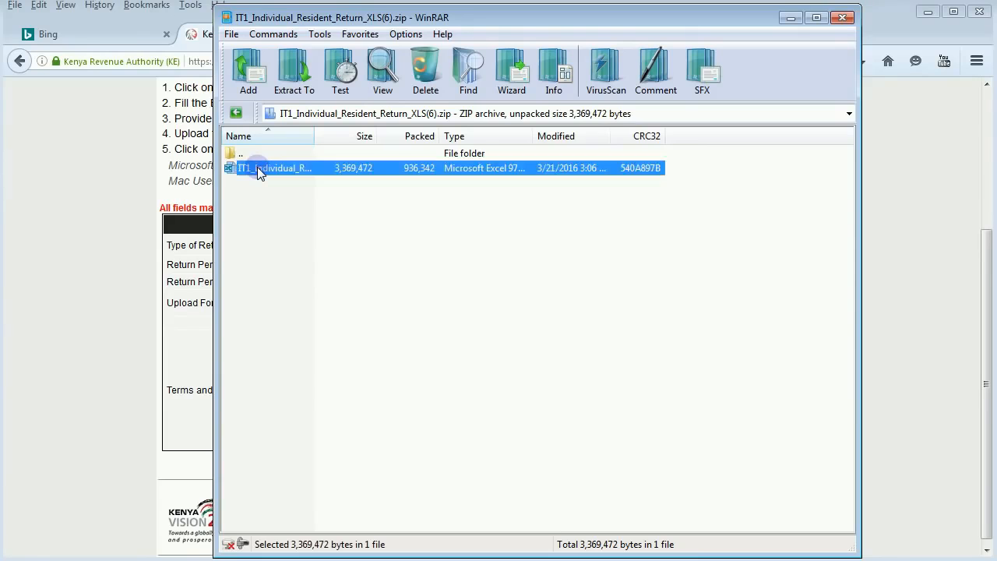
Step: Open IT1_Individual_Resident_Return.xls in Excel, enable macros and dismiss the cut-and-paste warning
double_click(258, 167)
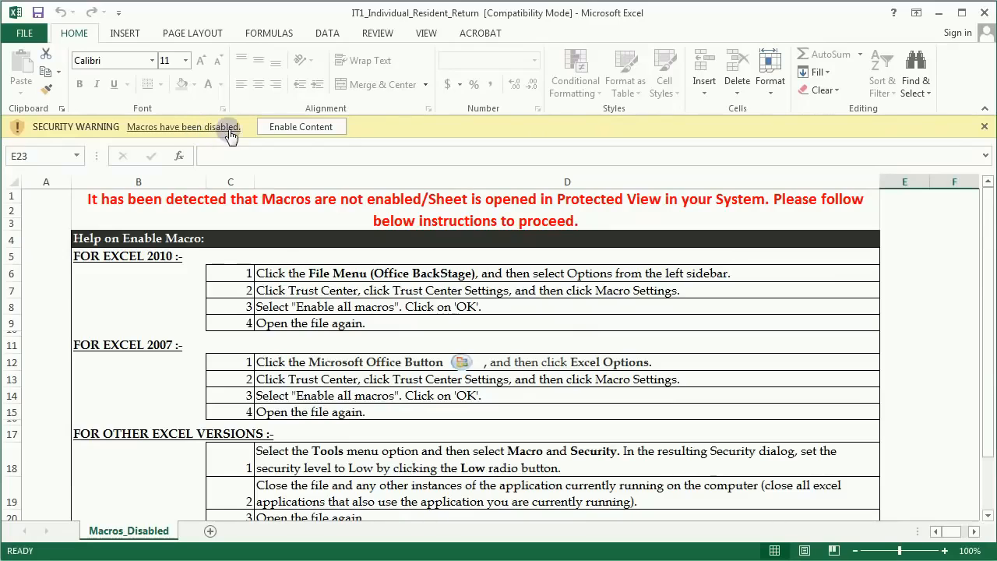
left_click(298, 128)
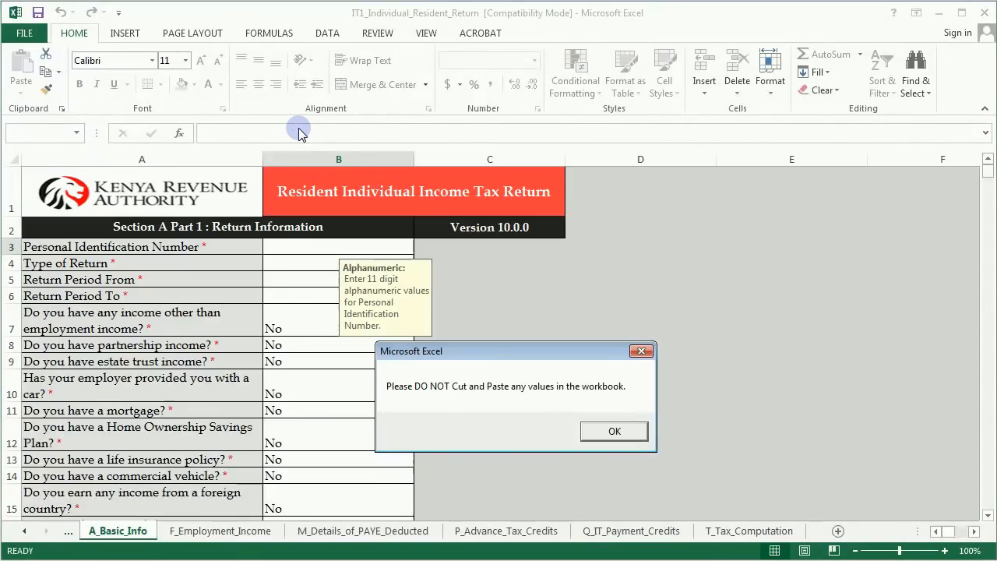
left_click(608, 430)
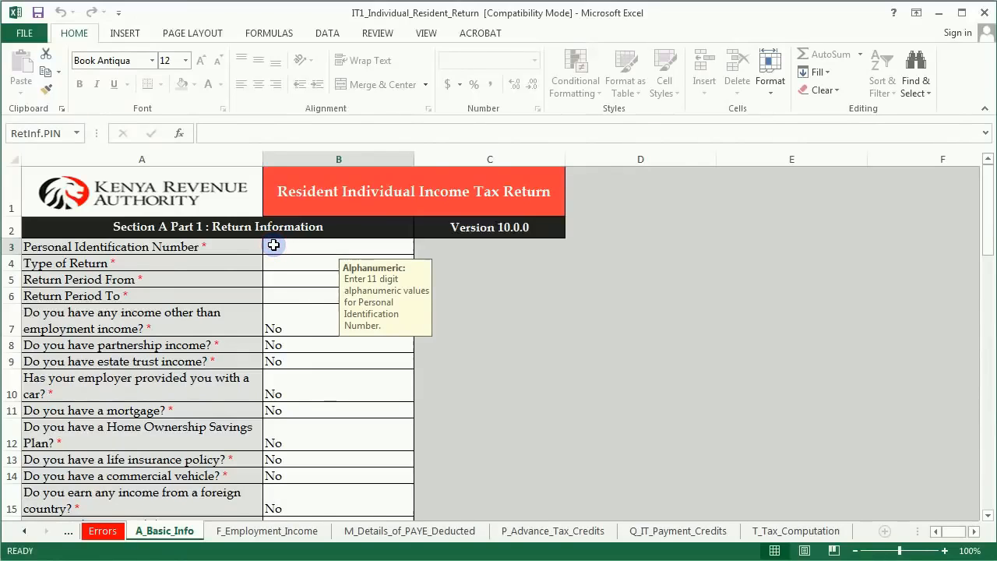
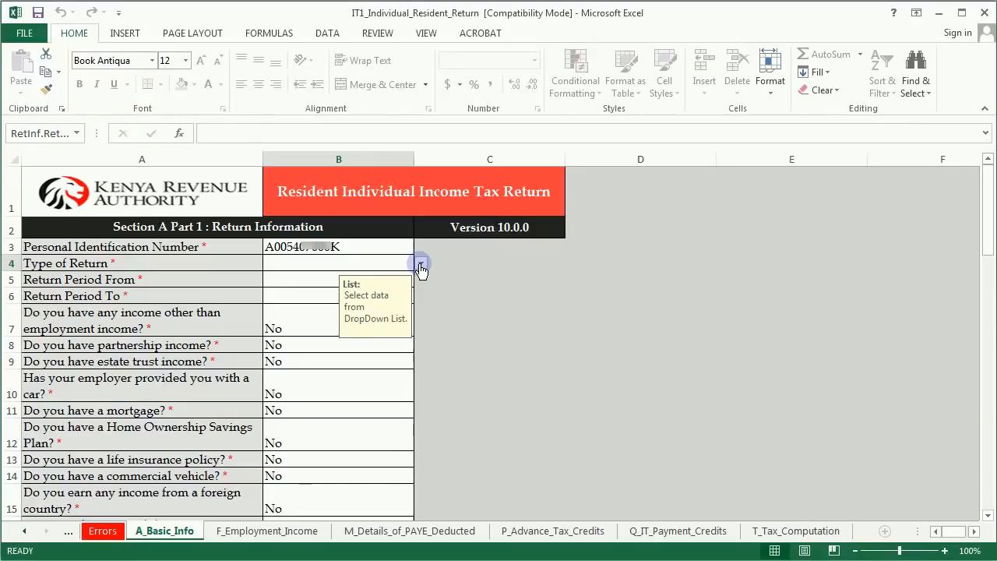
Step: Set the return type to Original and the return period 01/01/2015 to 31/12/2015
left_click(420, 265)
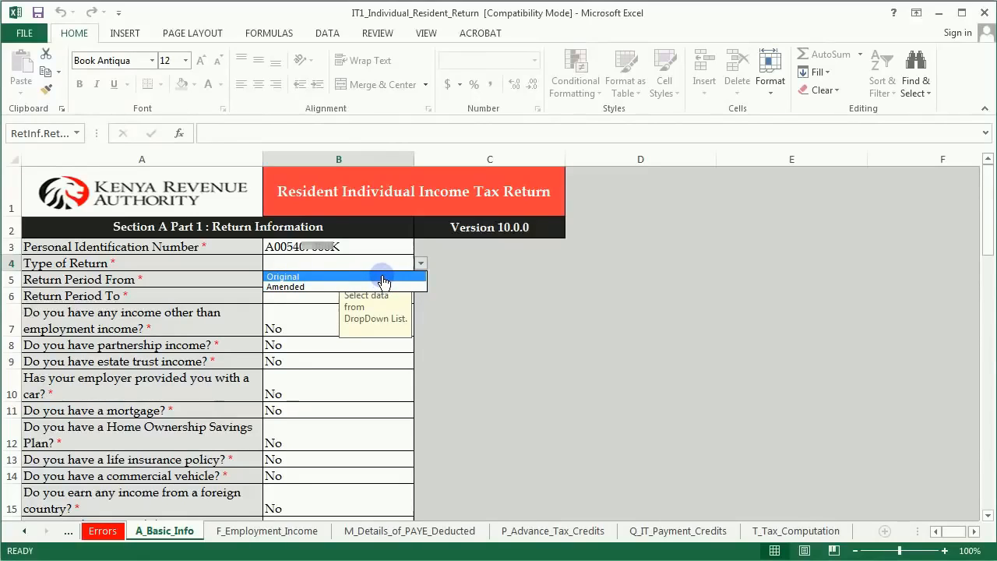
left_click(383, 278)
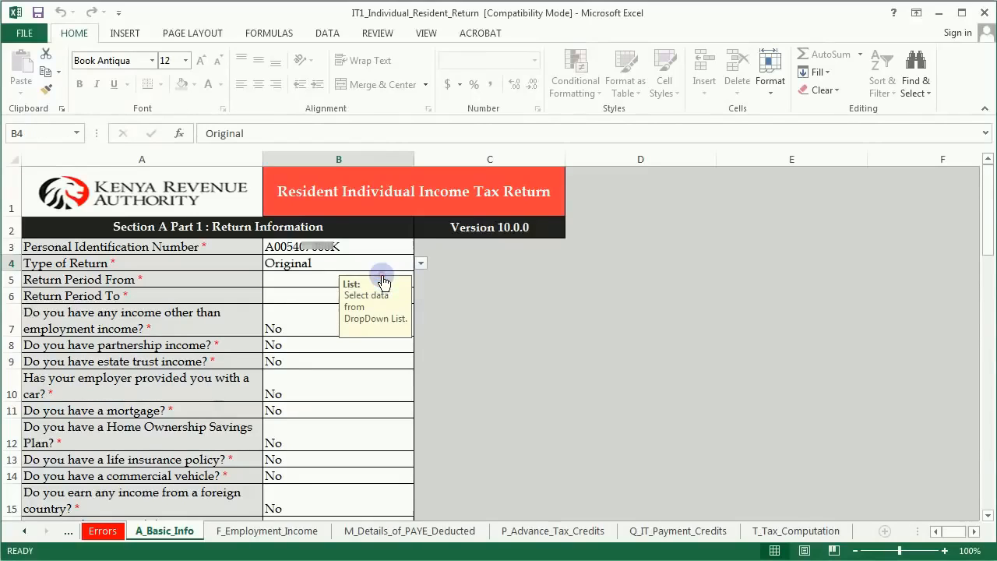
left_click(309, 279)
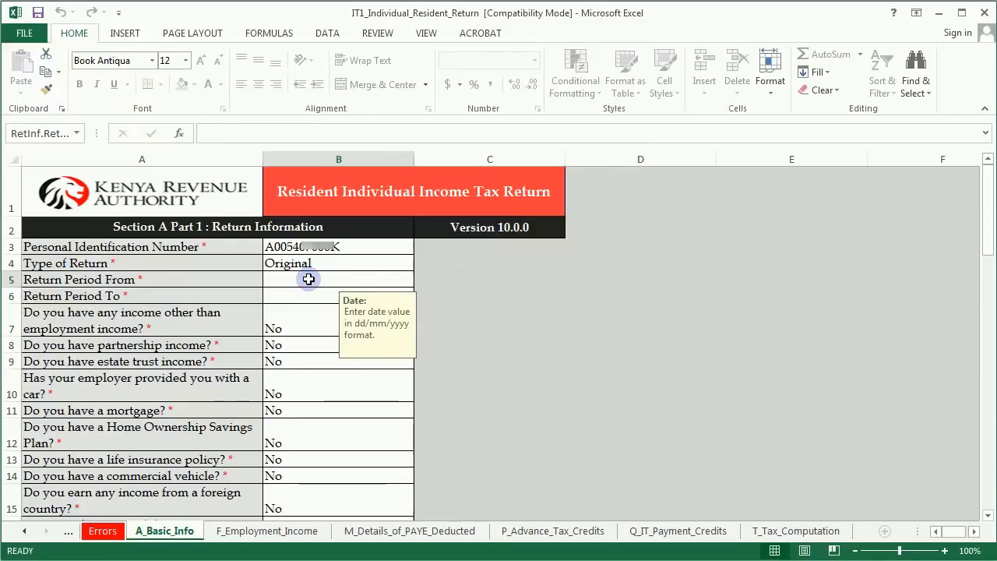
type("01/01/2015")
key("Return")
type("31/12/200")
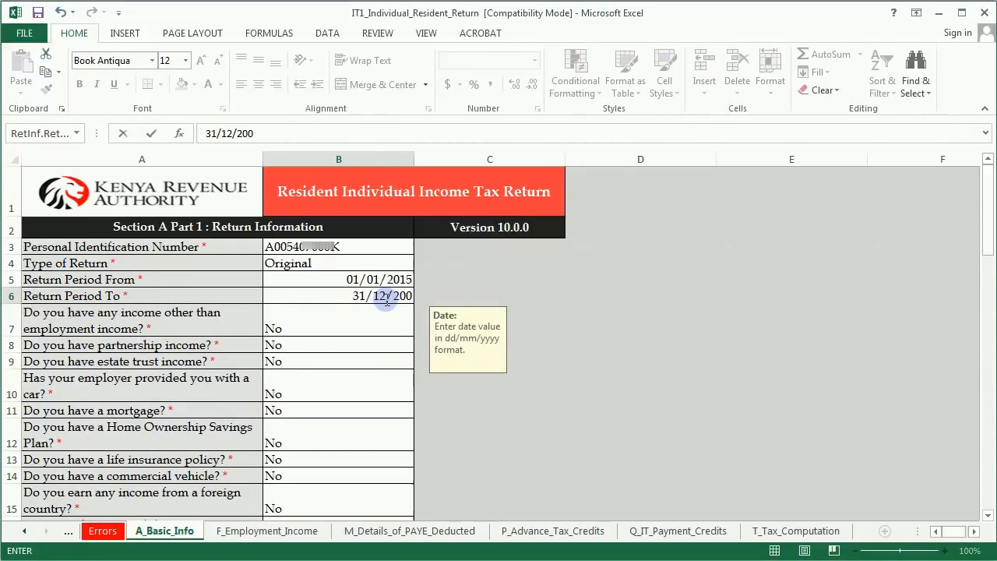
key("BackSpace")
type("15")
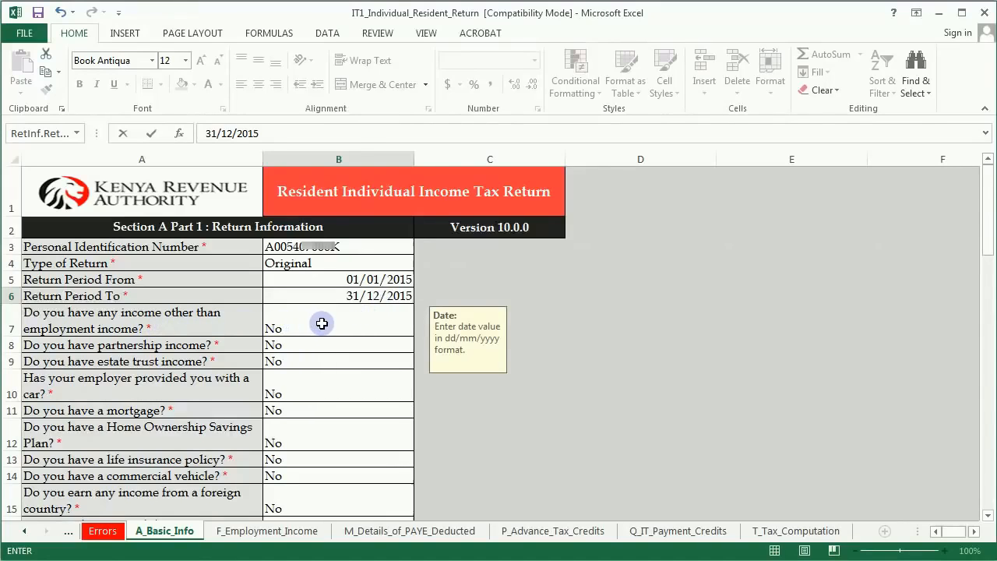
scroll(319, 330, "down", 2)
scroll(319, 330, "down", 3)
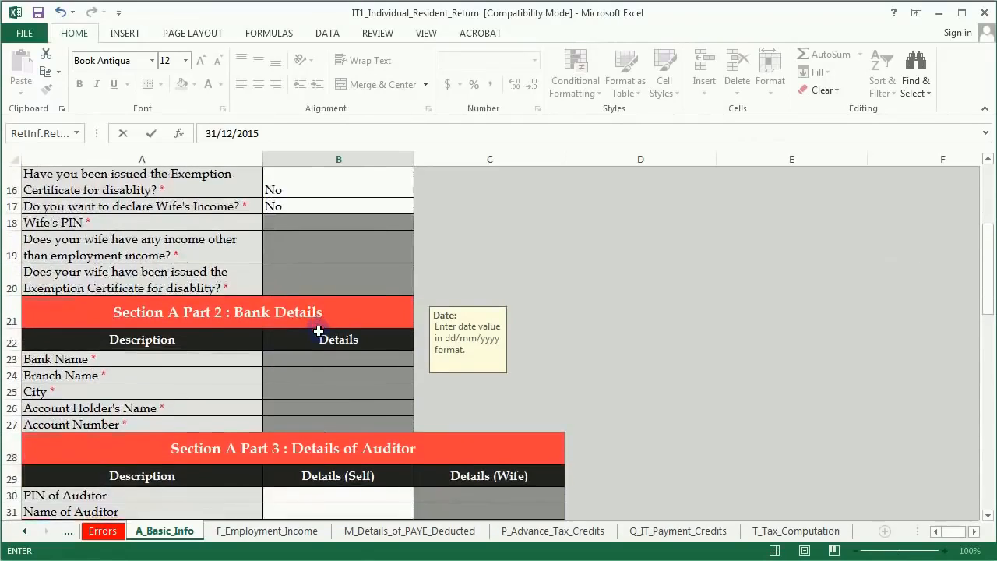
scroll(318, 331, "down", 6)
scroll(319, 332, "down", 11)
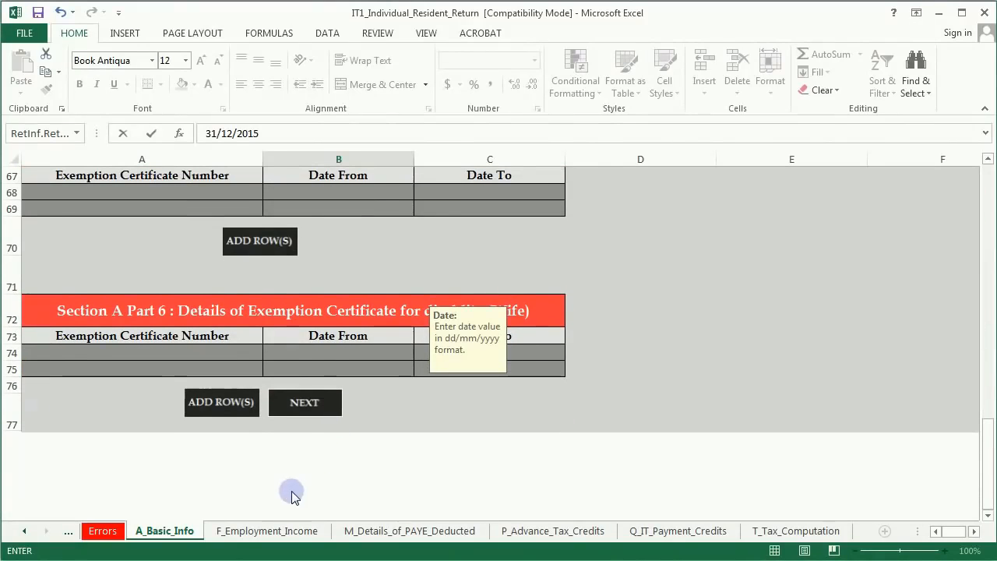
Step: On F_Employment_Income, enter the employer's PIN in A3 and employer name KENGEN in B3
left_click(302, 402)
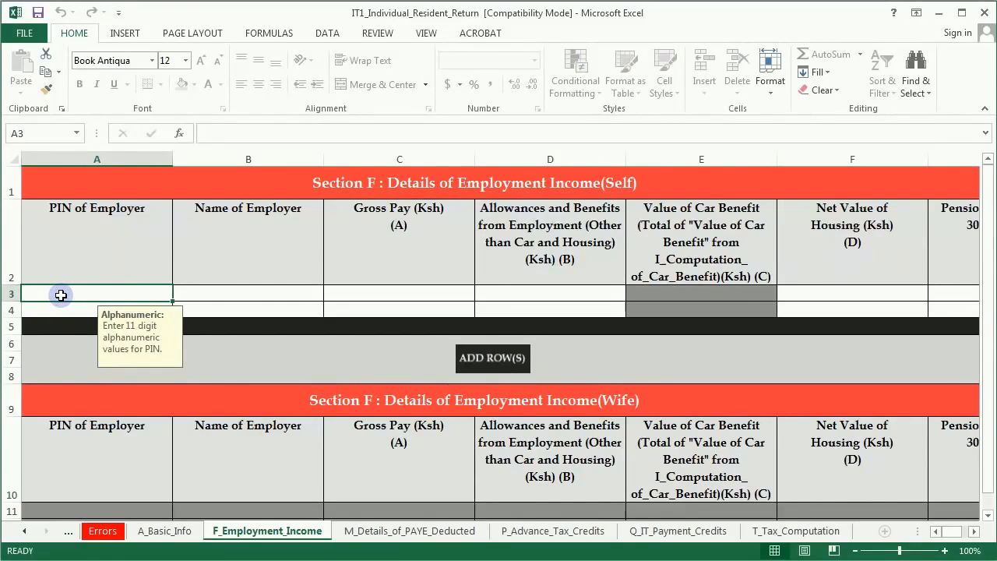
left_click(193, 288)
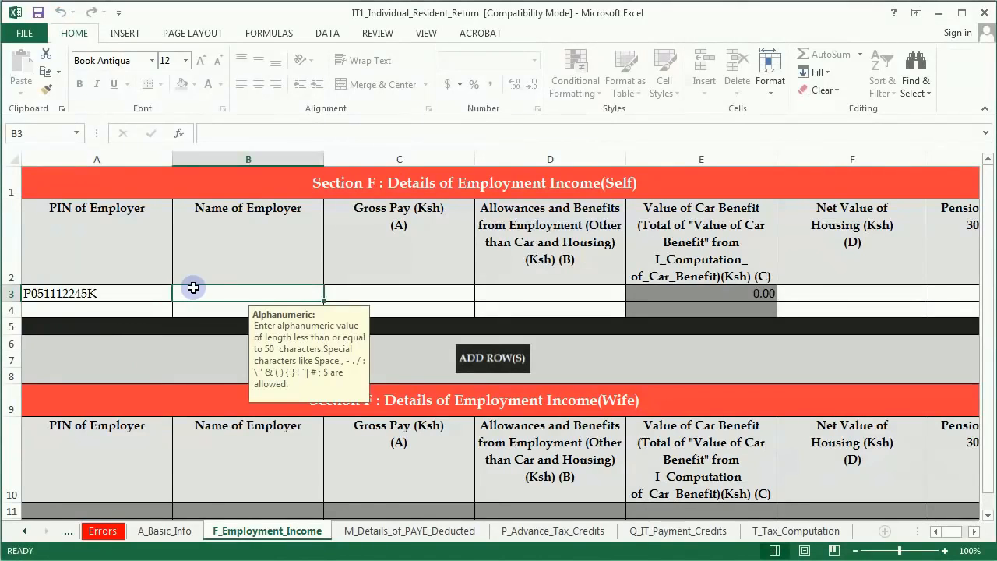
type("KENGEN")
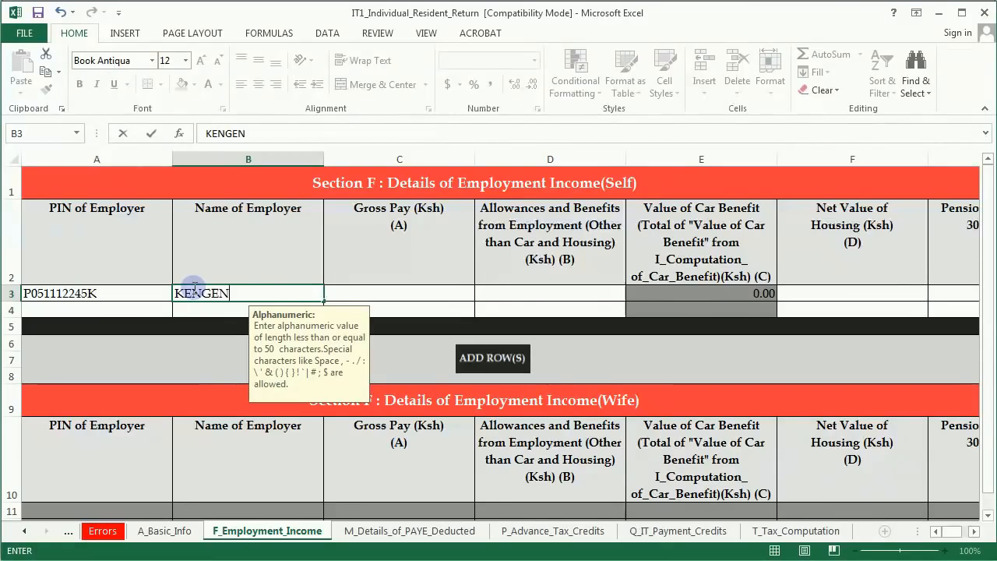
left_click(391, 291)
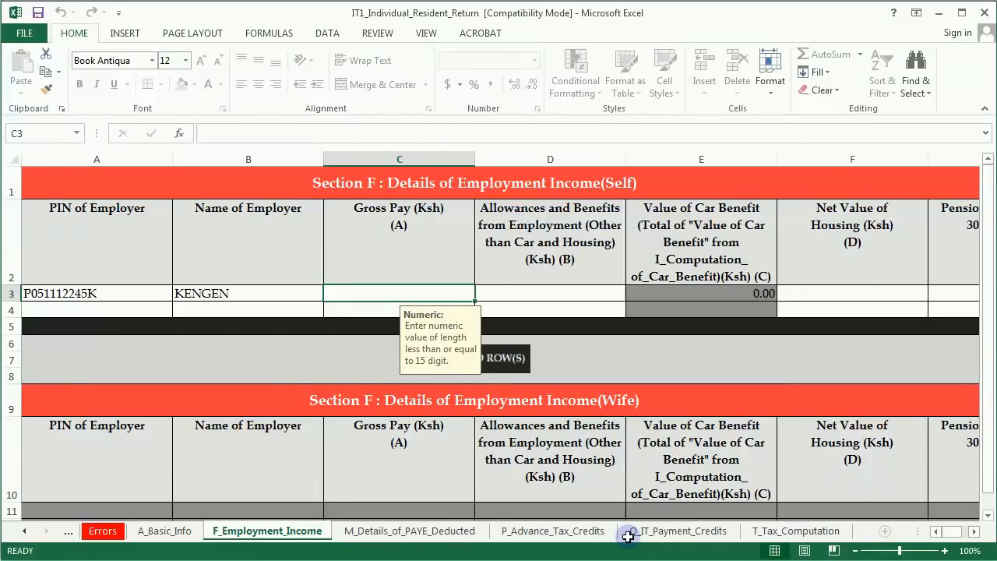
key("alt+Tab")
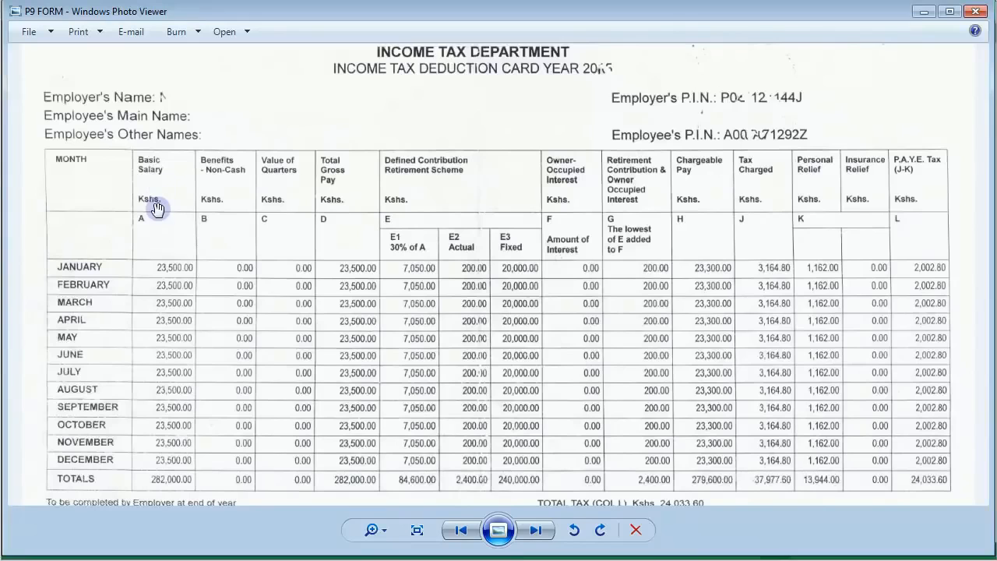
scroll(159, 230, "down", 1)
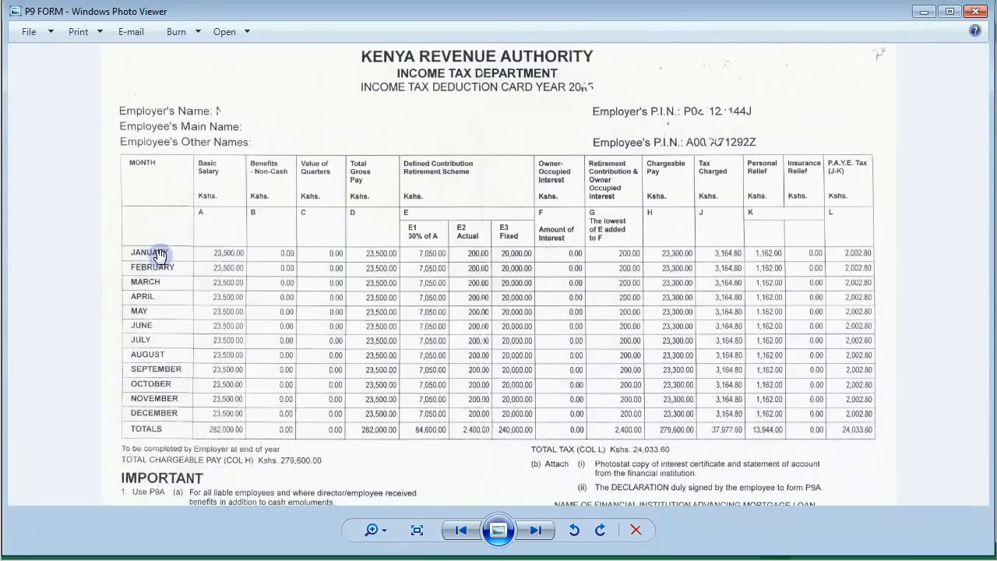
scroll(220, 271, "up", 1)
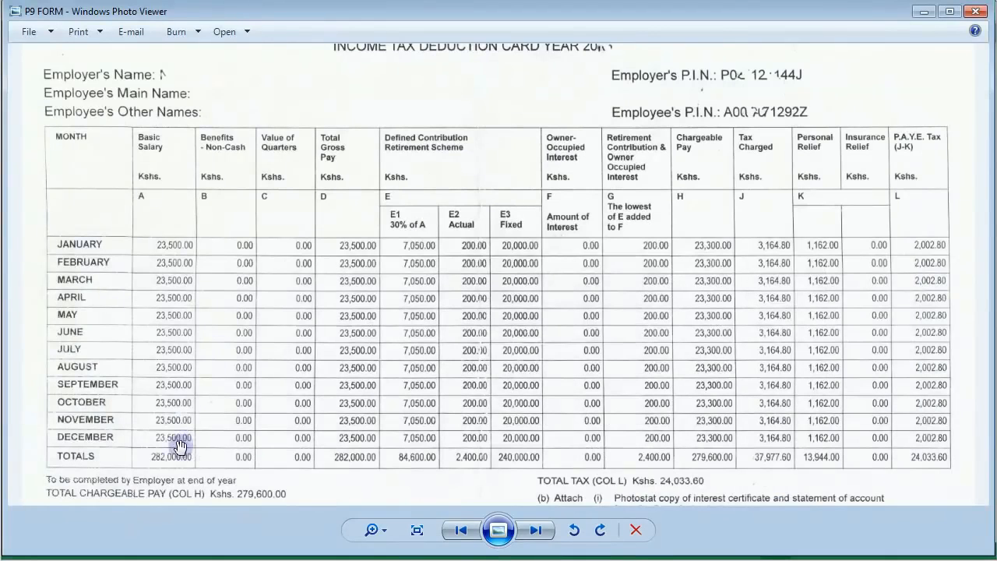
scroll(161, 457, "up", 1)
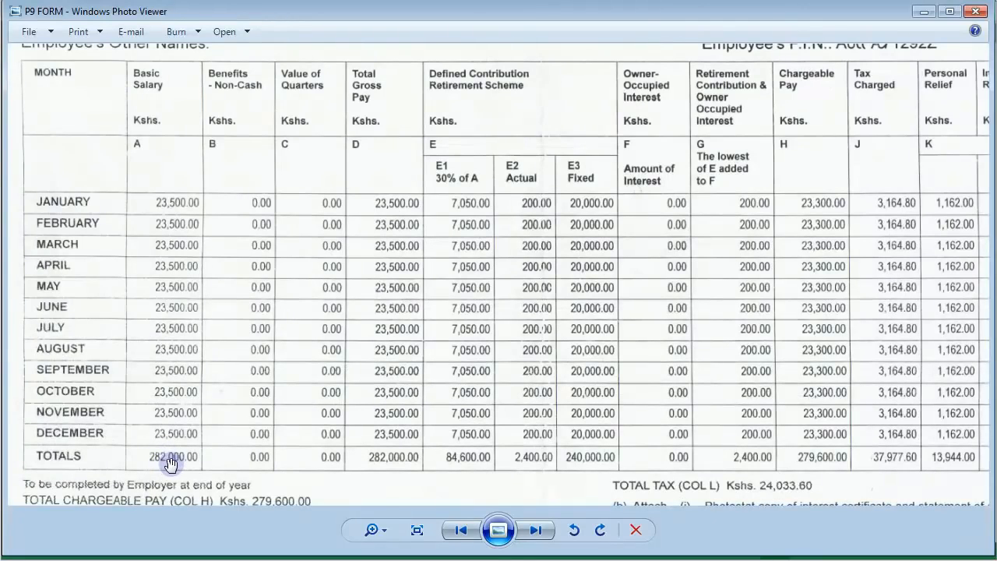
left_click(551, 557)
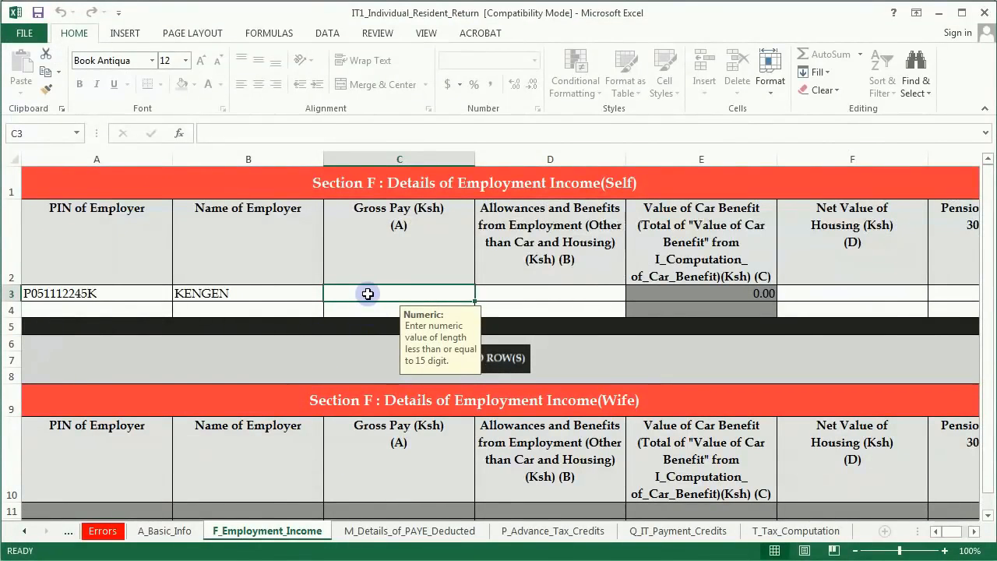
Step: Enter KENGEN's gross pay of 282,000 and check the figures on the P9 form
type("28200")
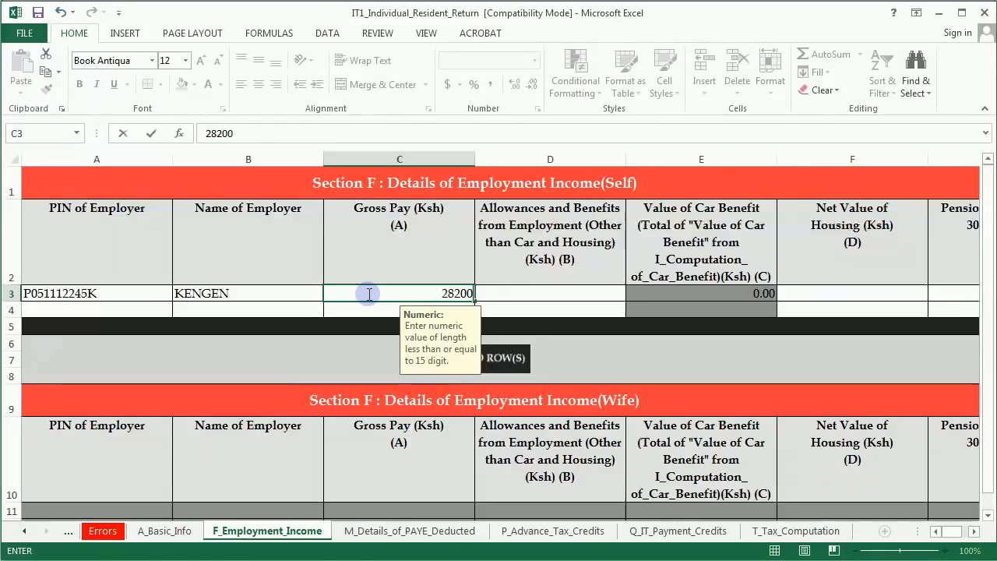
type("0")
left_click(511, 289)
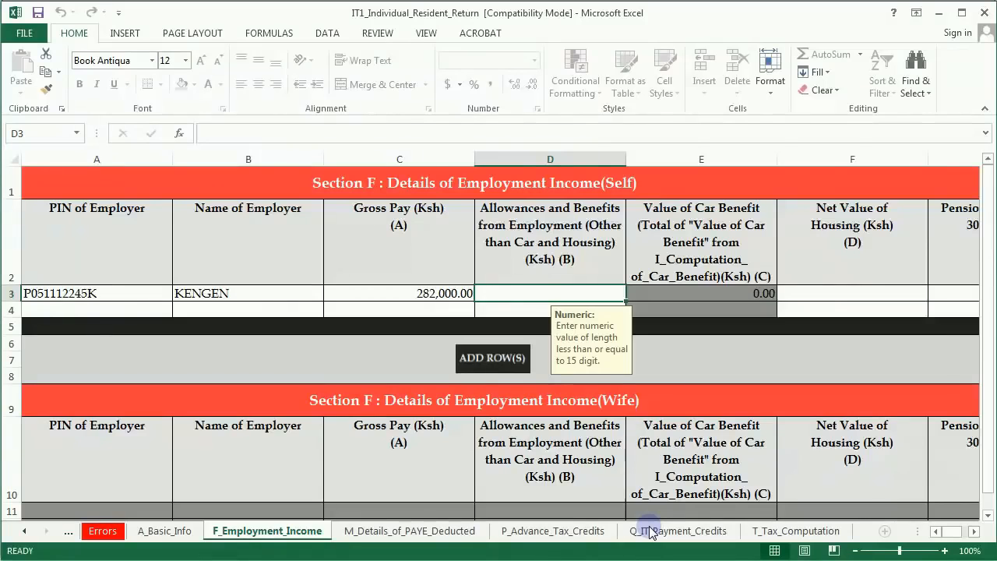
key("alt+Tab")
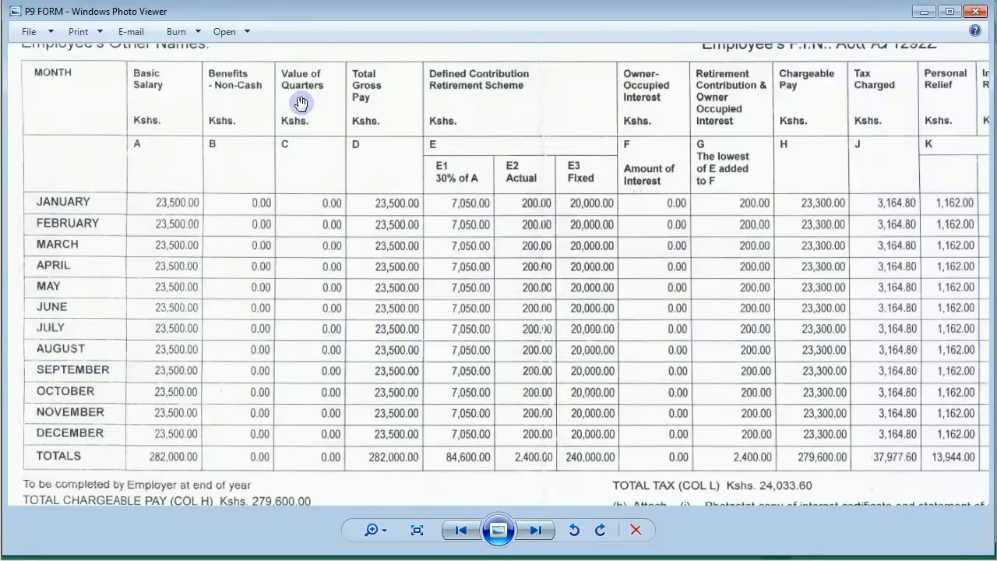
left_click(366, 112)
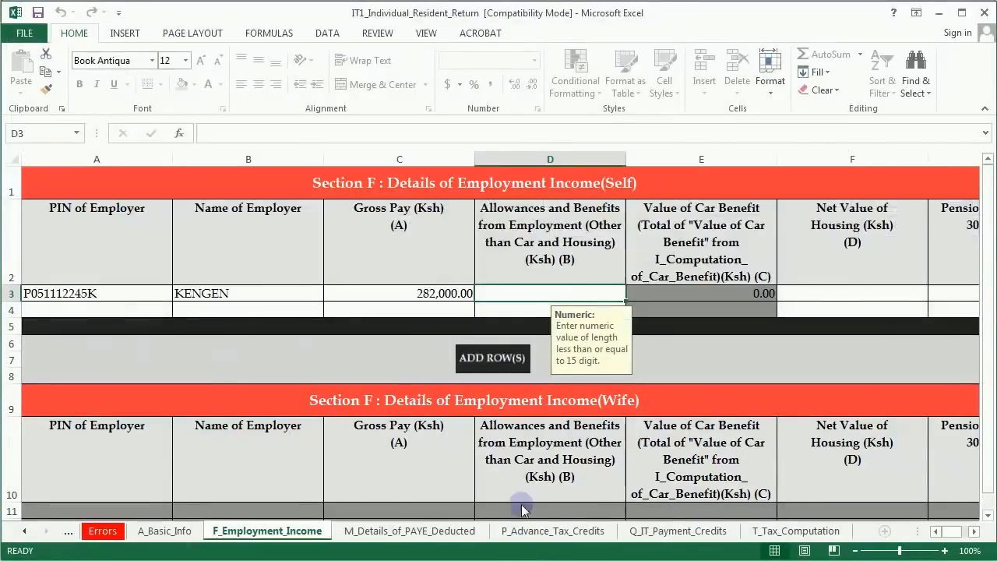
Step: Record 0 allowances and benefits for KENGEN and type 0 as net housing value
left_click(496, 291)
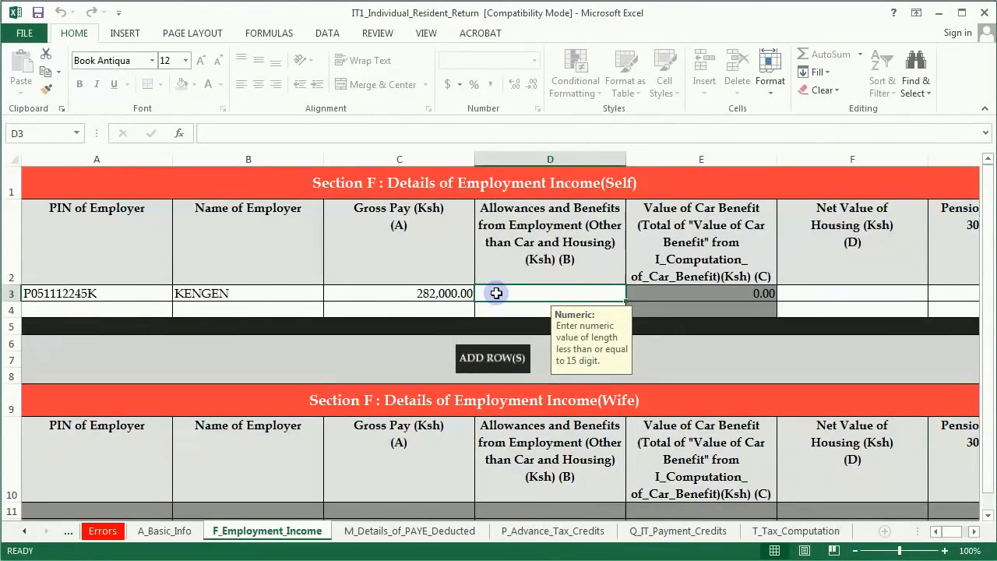
type("0")
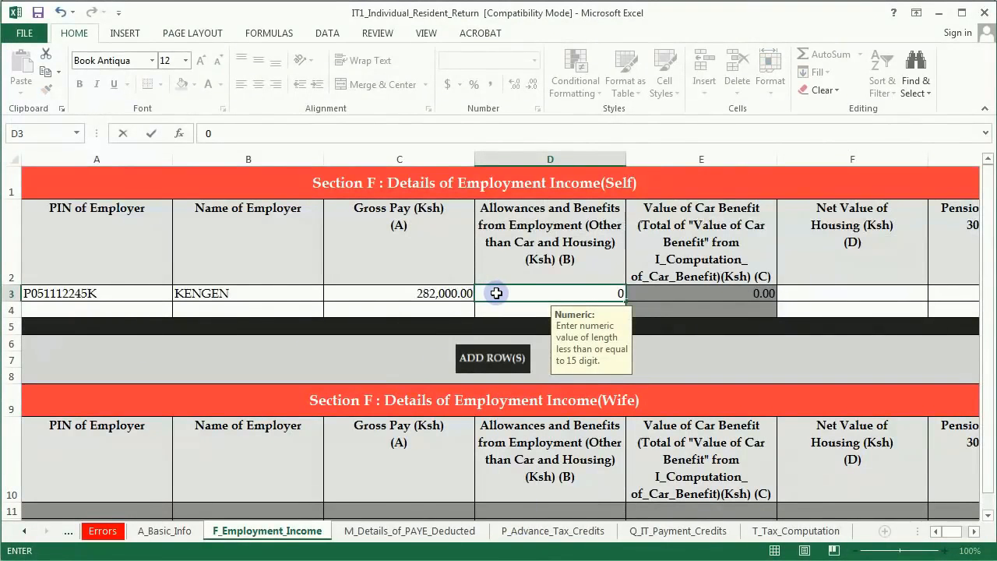
left_click(857, 292)
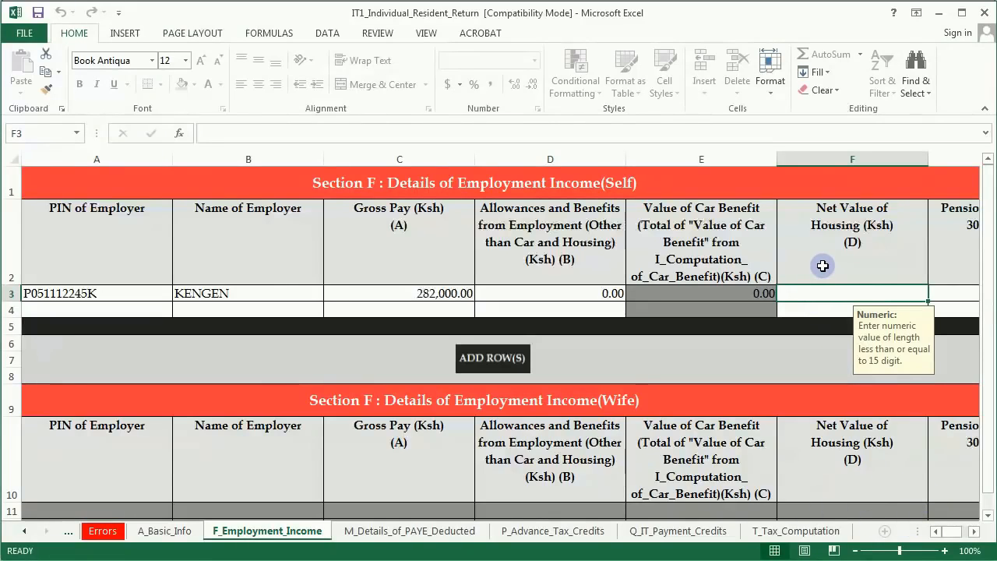
type("0")
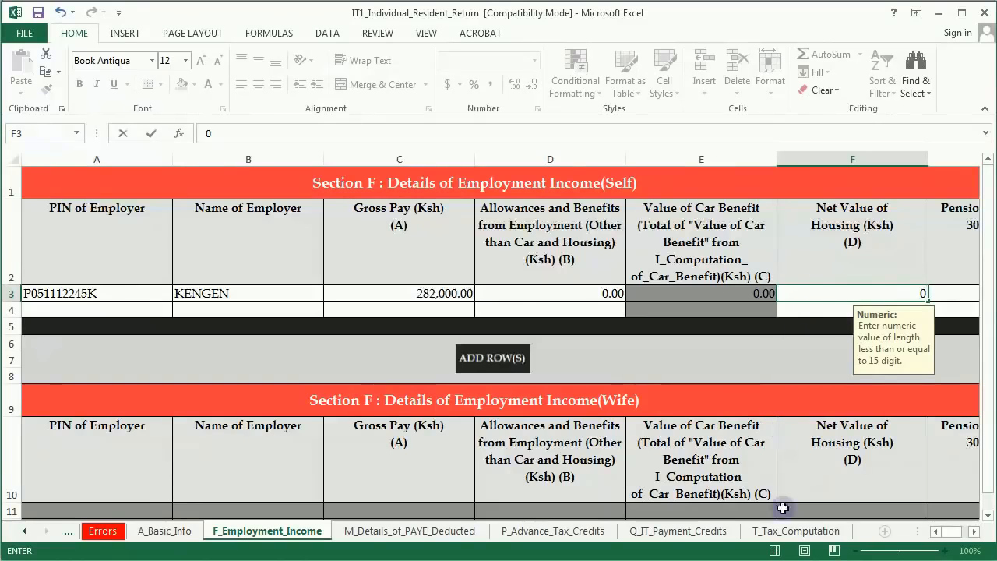
key("alt+Tab")
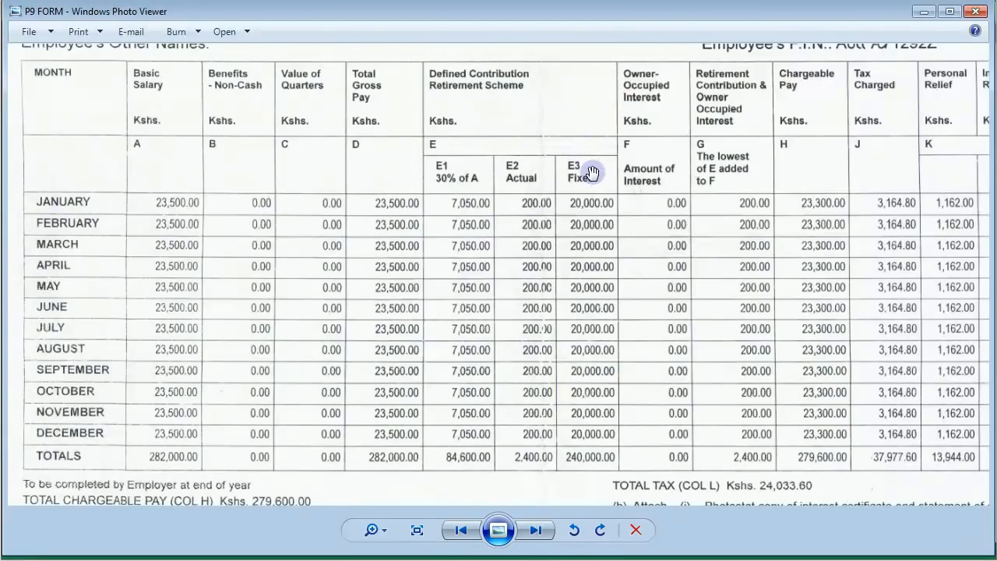
Step: Zoom out the P9 image to check its annual totals, then return to the workbook
scroll(555, 189, "down", 1)
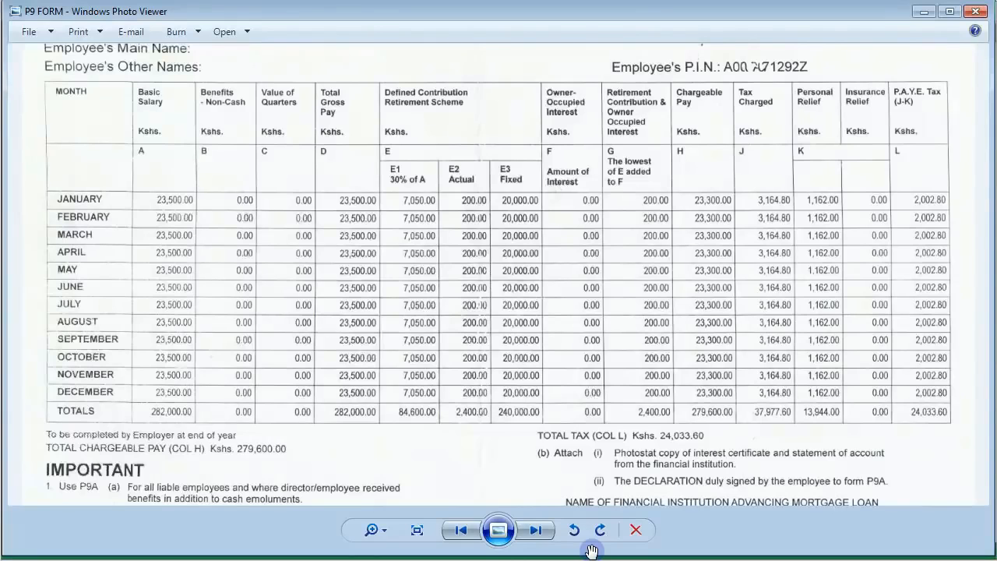
key("alt+Tab")
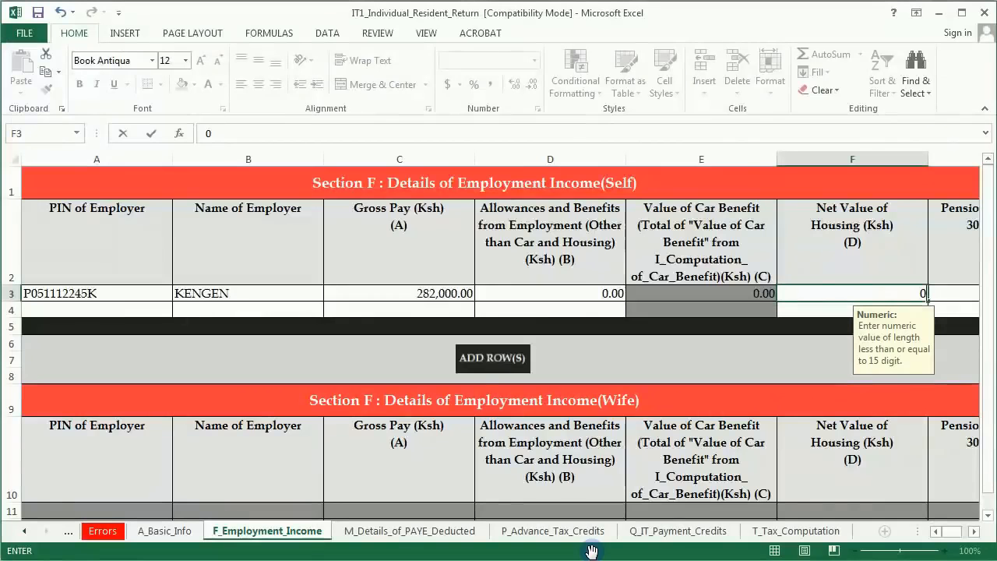
Step: Commit 0.00 housing value and 0.00 pension for KENGEN, totalling 282,000.00 employment income
left_click(974, 531)
left_click(973, 531)
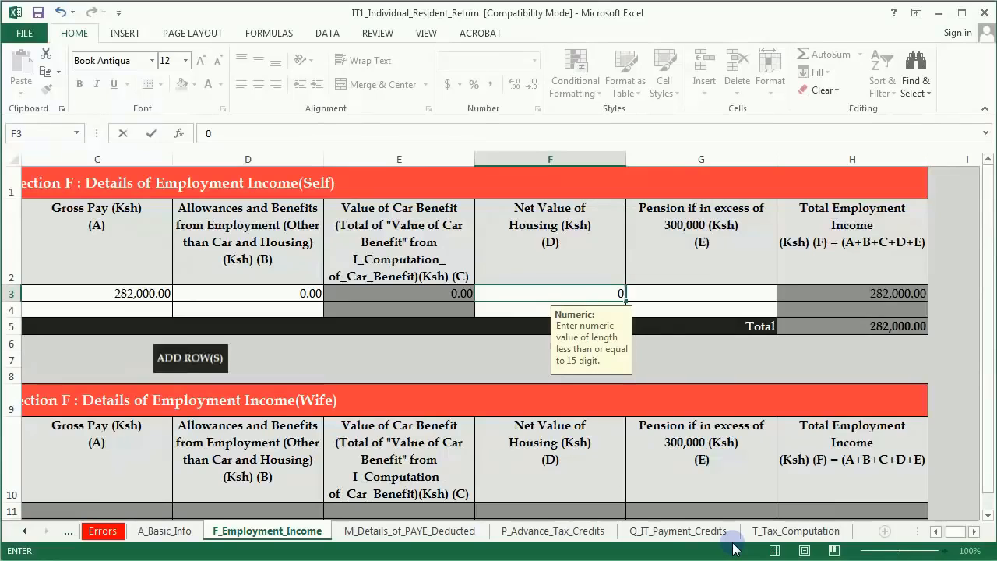
key("alt+Tab")
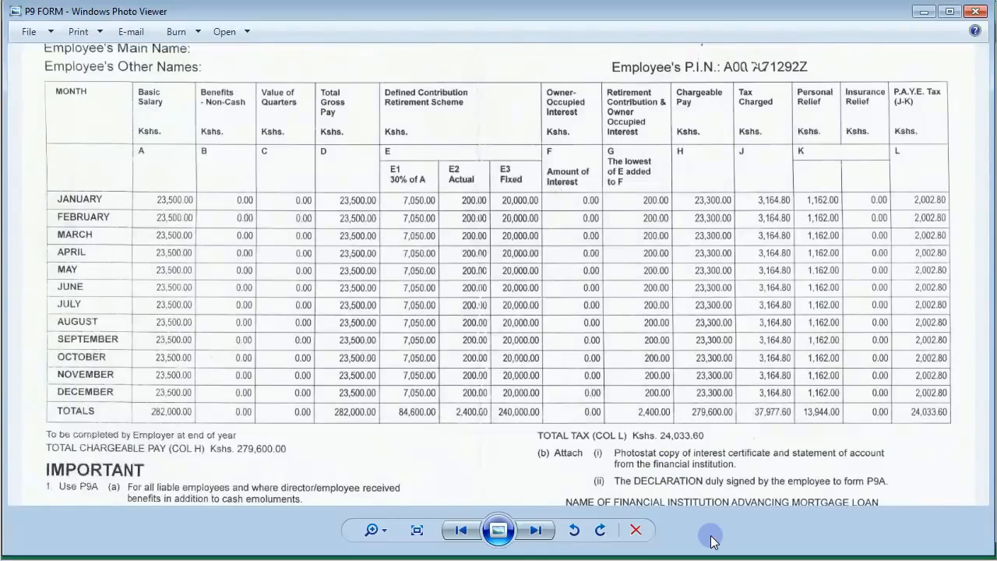
key("alt+Tab")
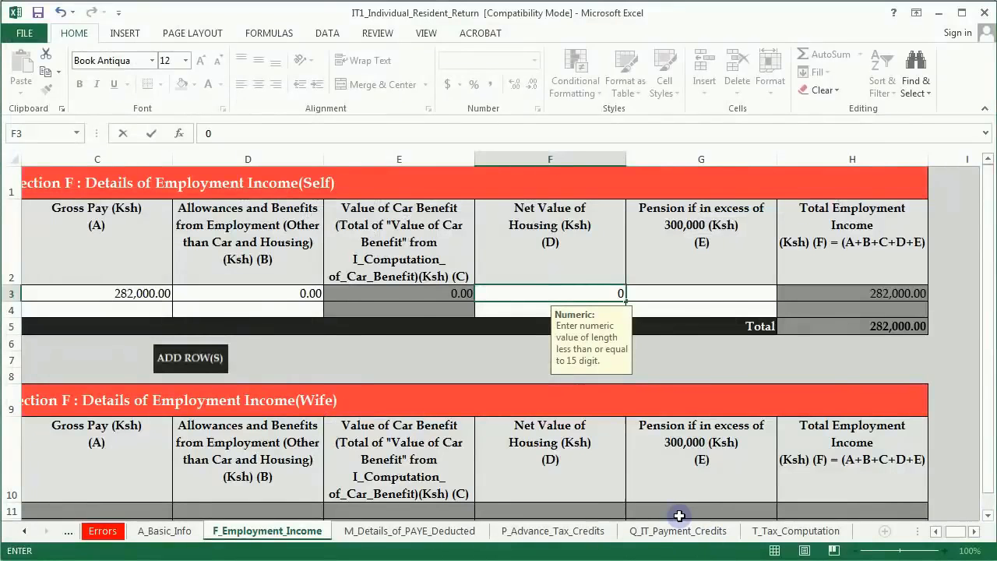
left_click(685, 292)
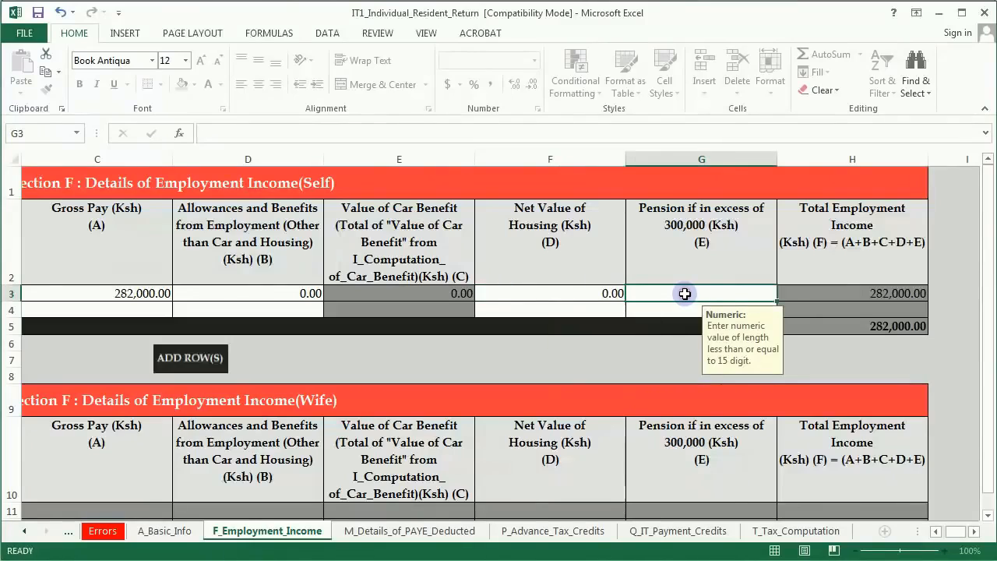
type("0")
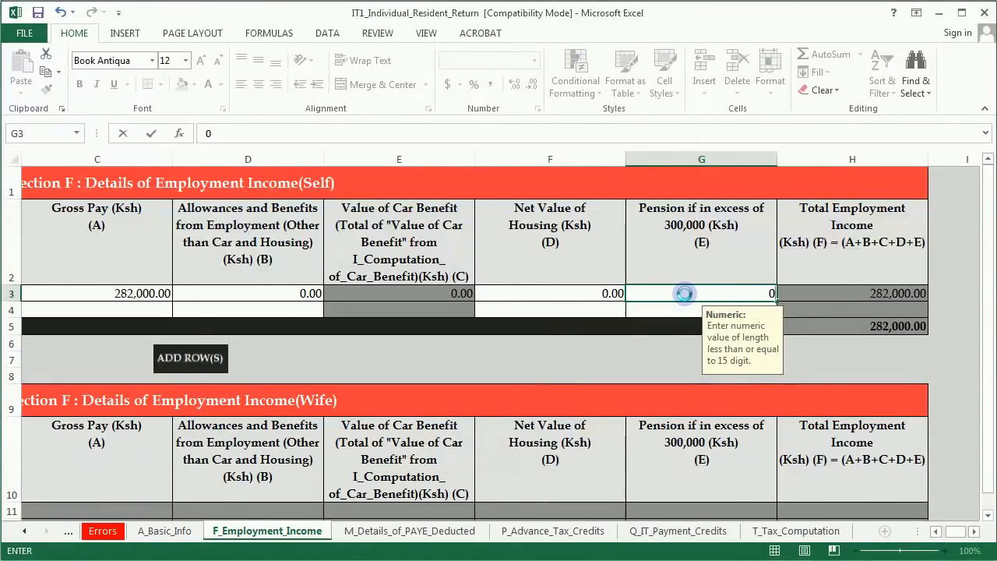
left_click(606, 294)
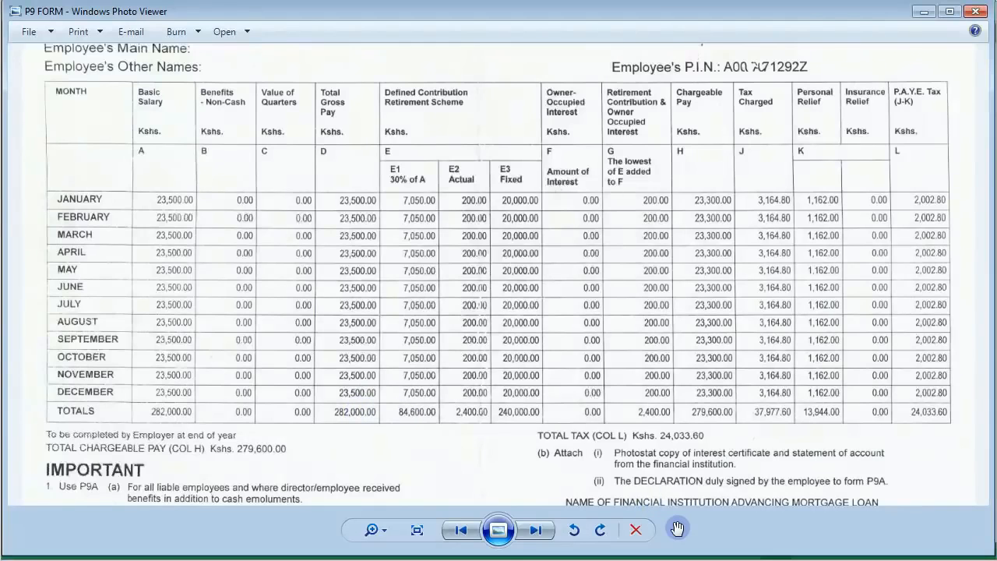
Step: Move on to the M_Details_of_PAYE_Deducted sheet
key("alt+Tab")
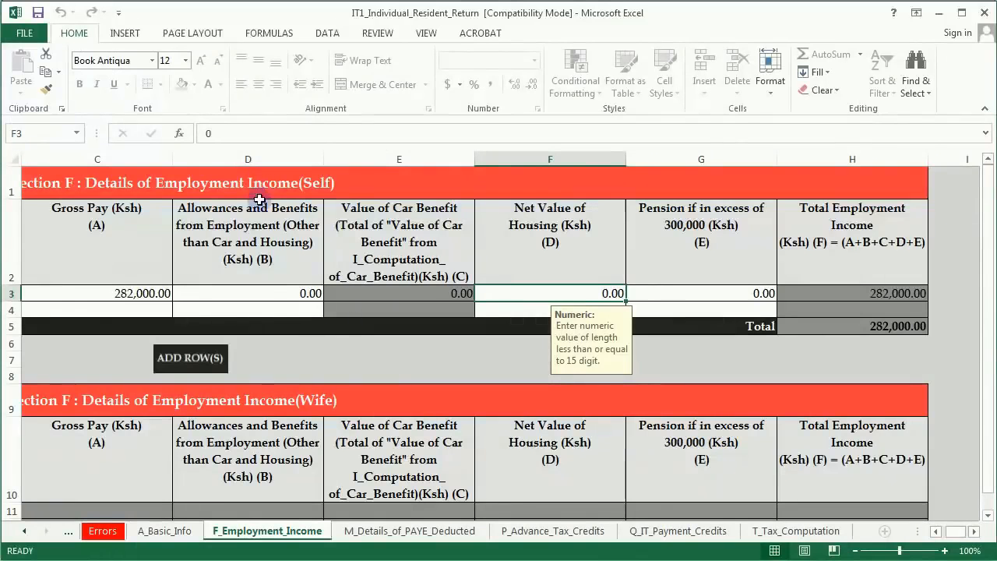
scroll(264, 263, "down", 4)
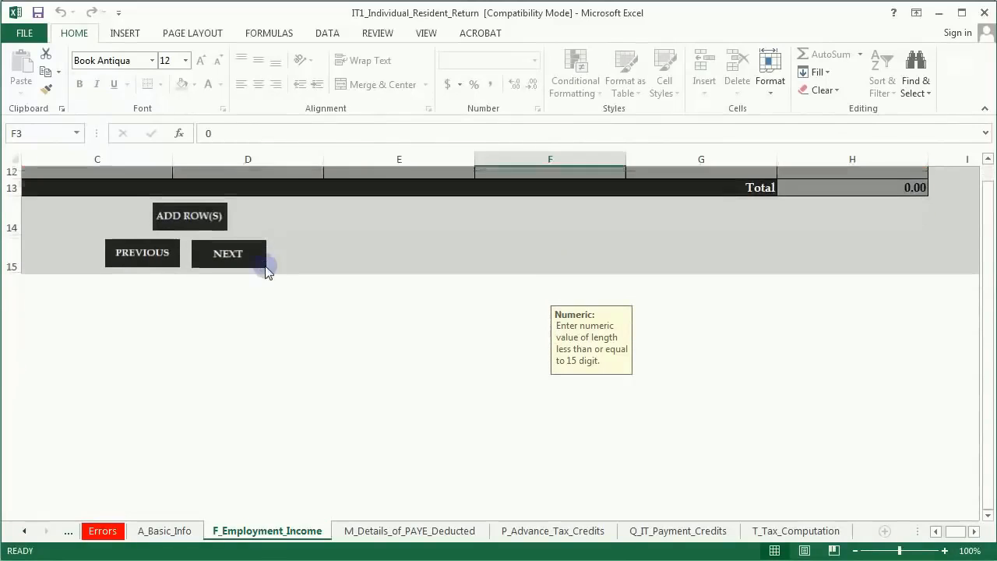
left_click(228, 242)
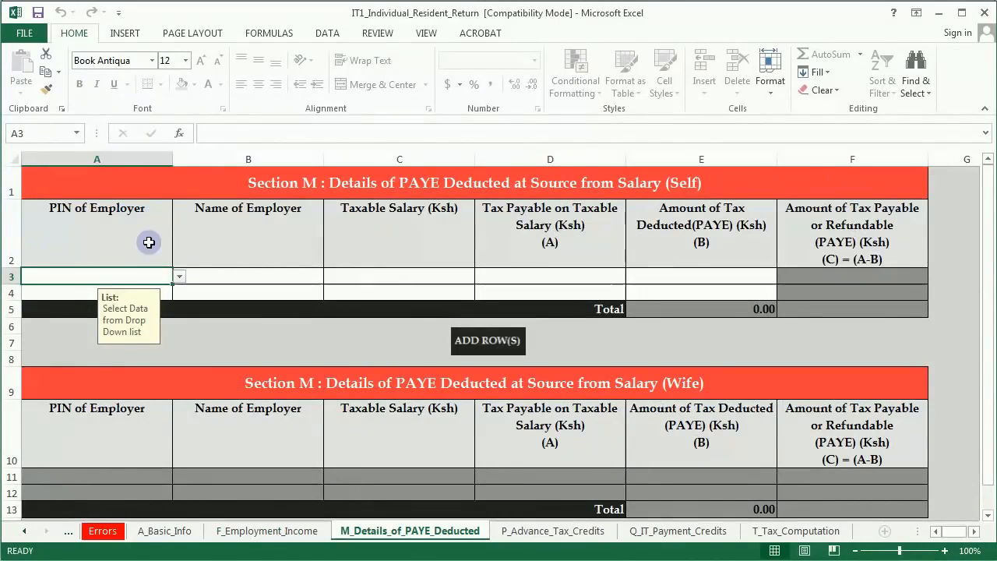
Step: Choose the KENGEN employer's PIN in A3 and enter KENGEN as the employer name
left_click(179, 274)
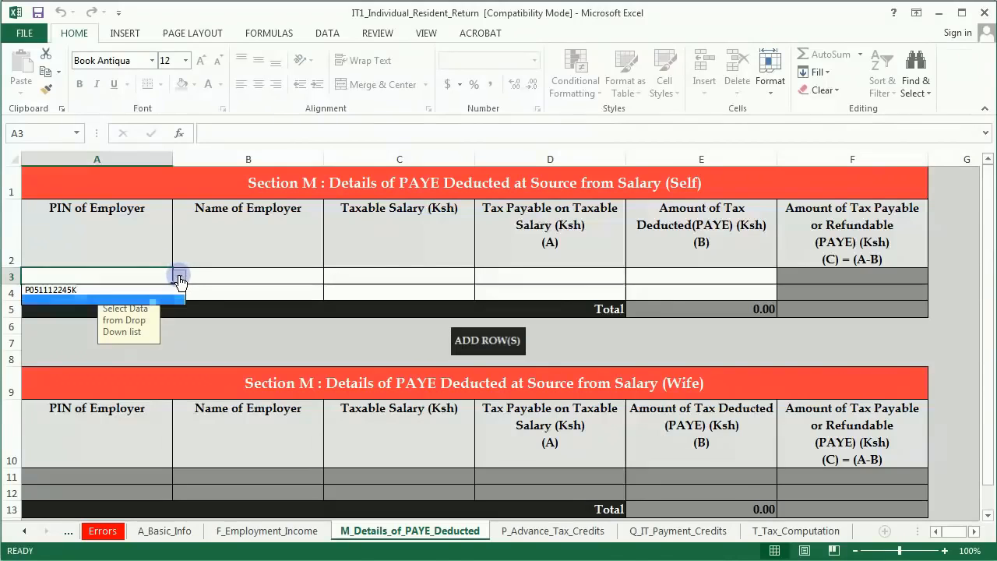
left_click(84, 290)
left_click(220, 278)
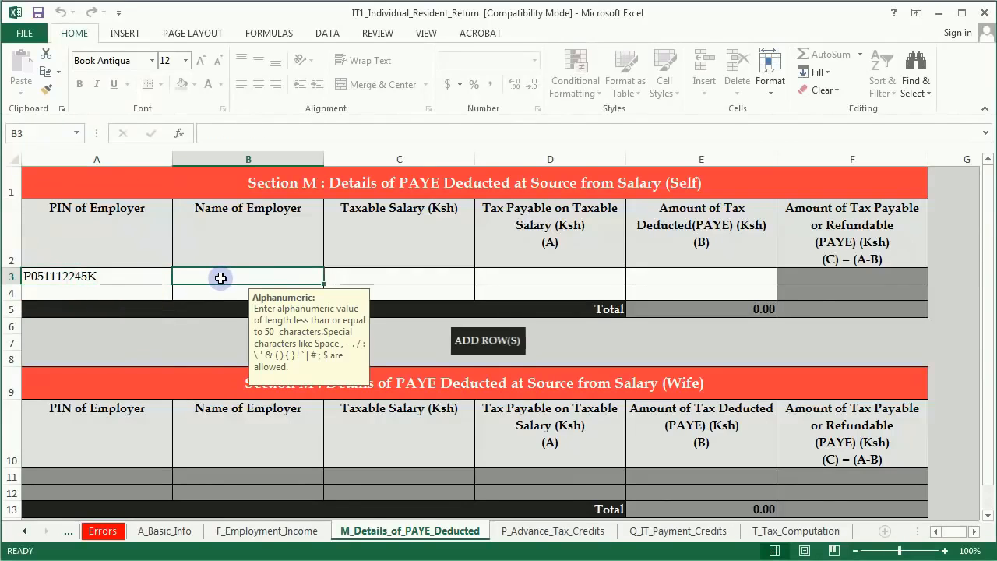
type("KENGEN")
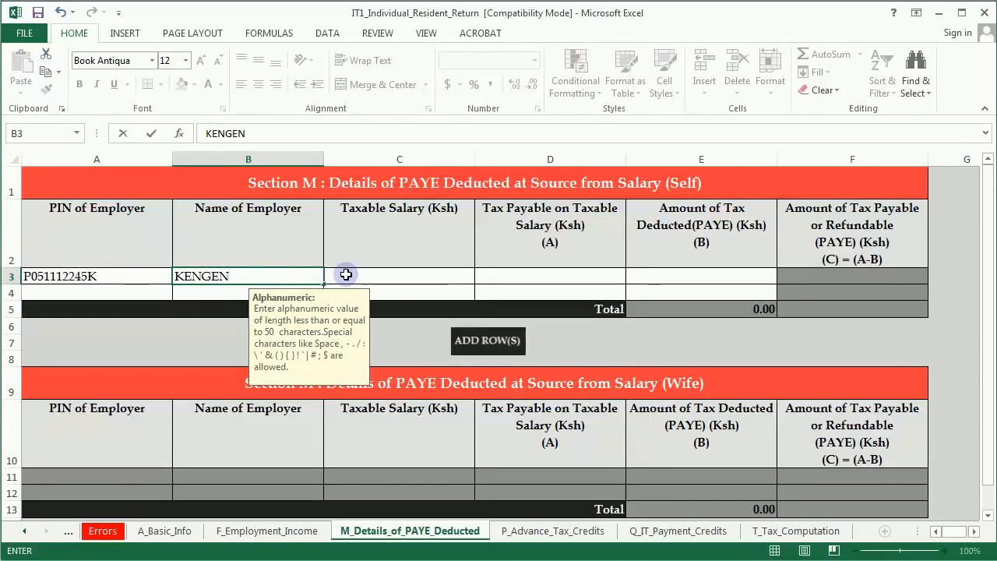
left_click(351, 275)
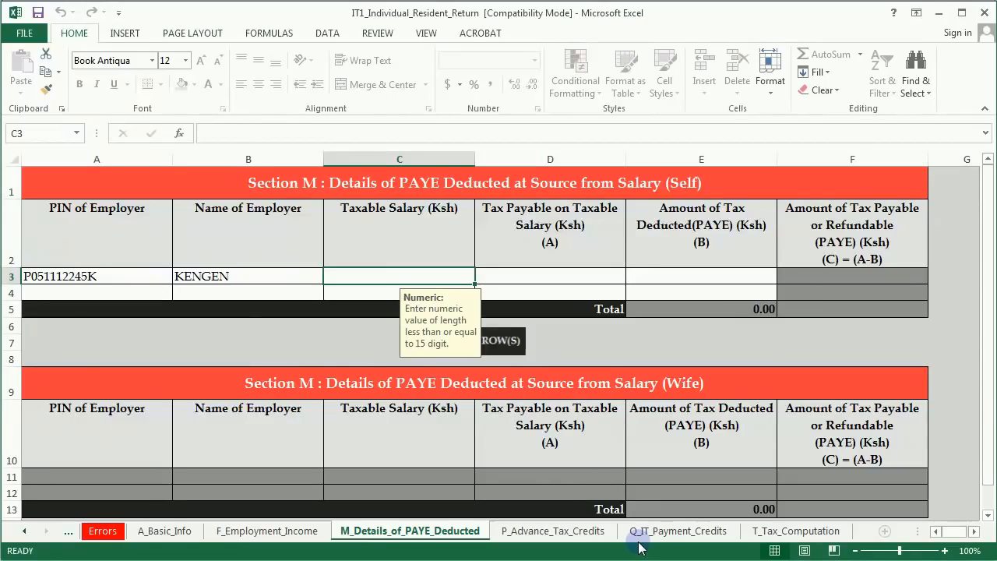
Step: Check the P9 chargeable pay and enter a taxable salary of 279,600 in C3
key("alt+Tab")
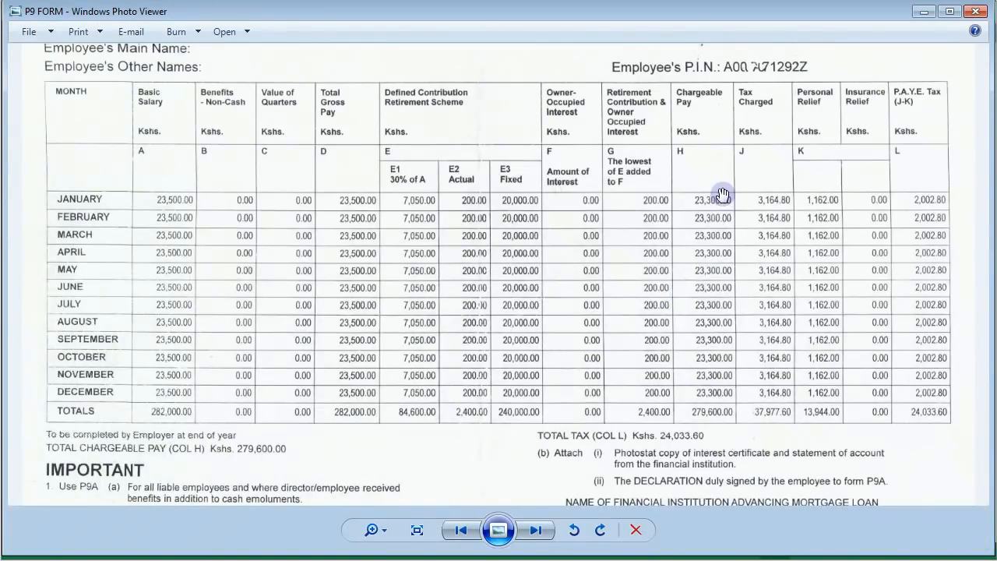
left_click_drag(694, 109, 694, 123)
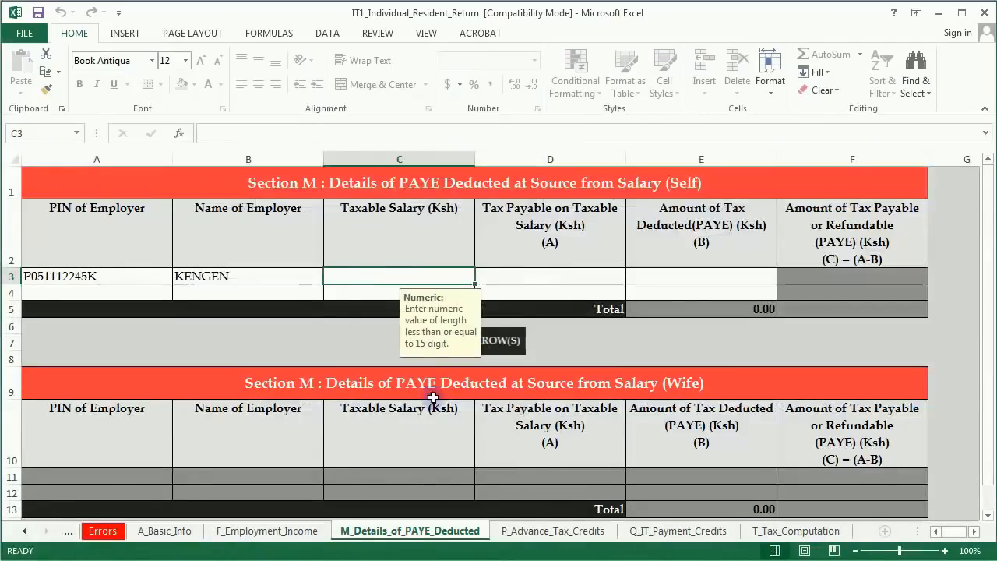
left_click(362, 279)
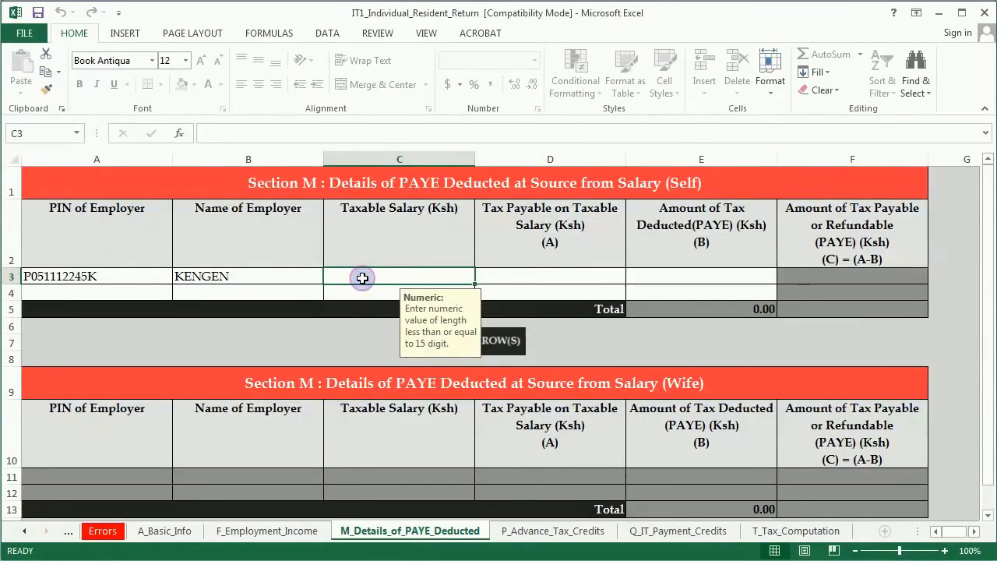
type("279600")
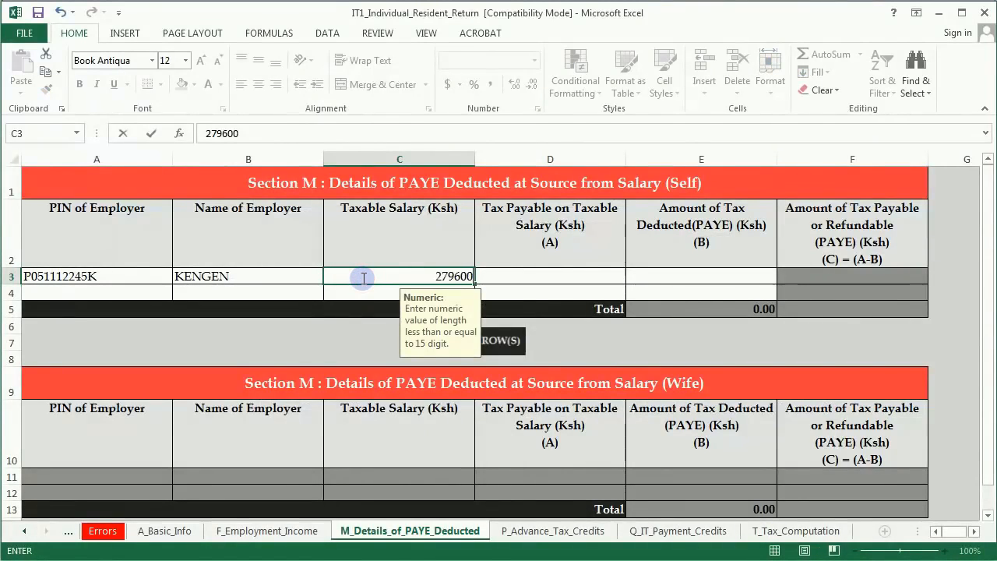
left_click(496, 278)
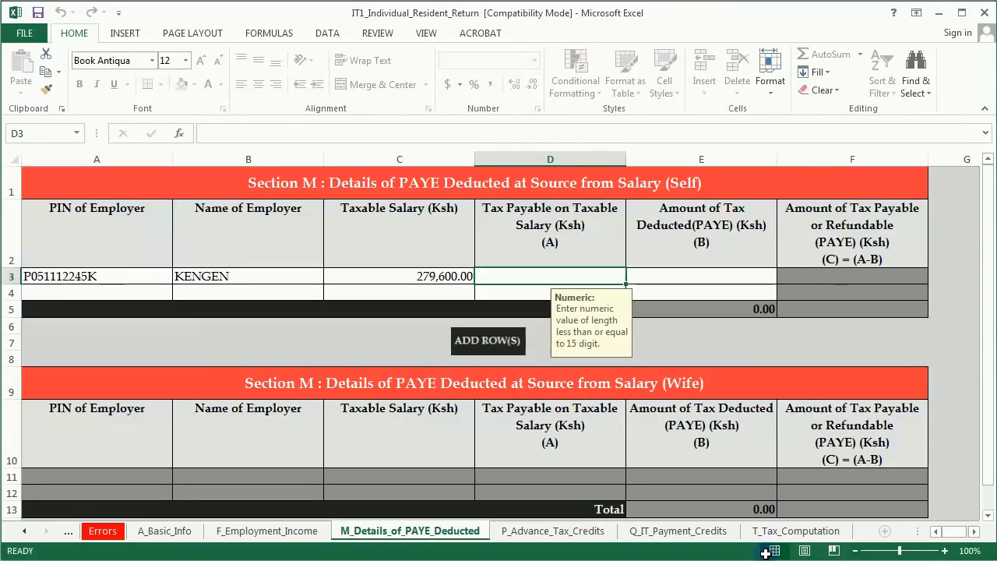
Step: Enter 37,977.60 as tax payable and check the PAYE total on the P9 form
type("37977")
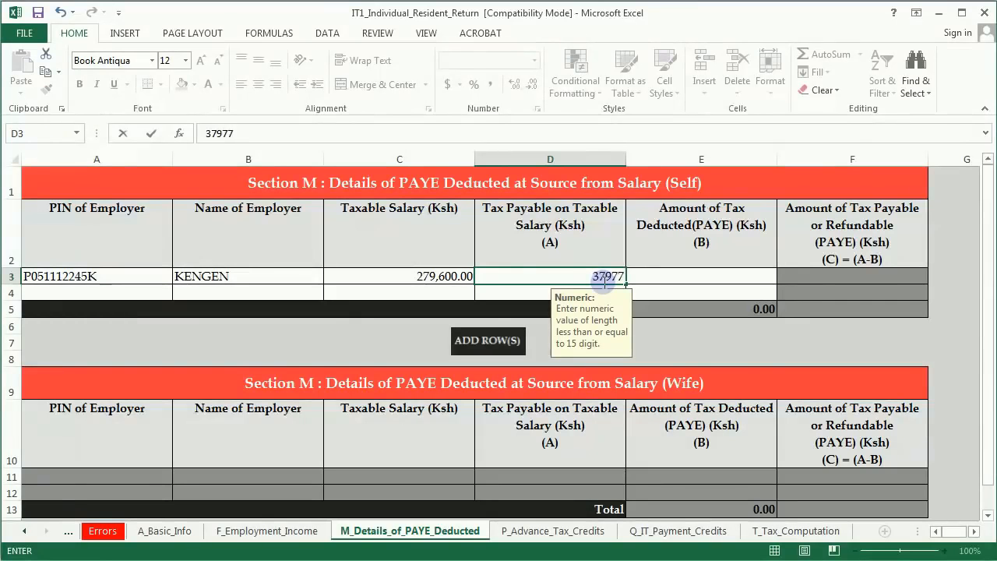
type(".60")
left_click(637, 274)
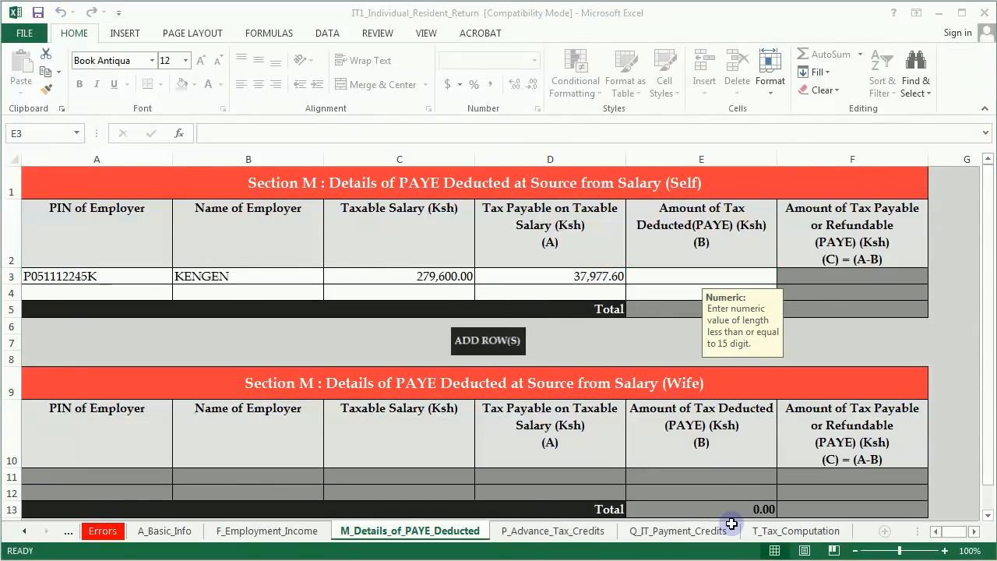
key("alt+Tab")
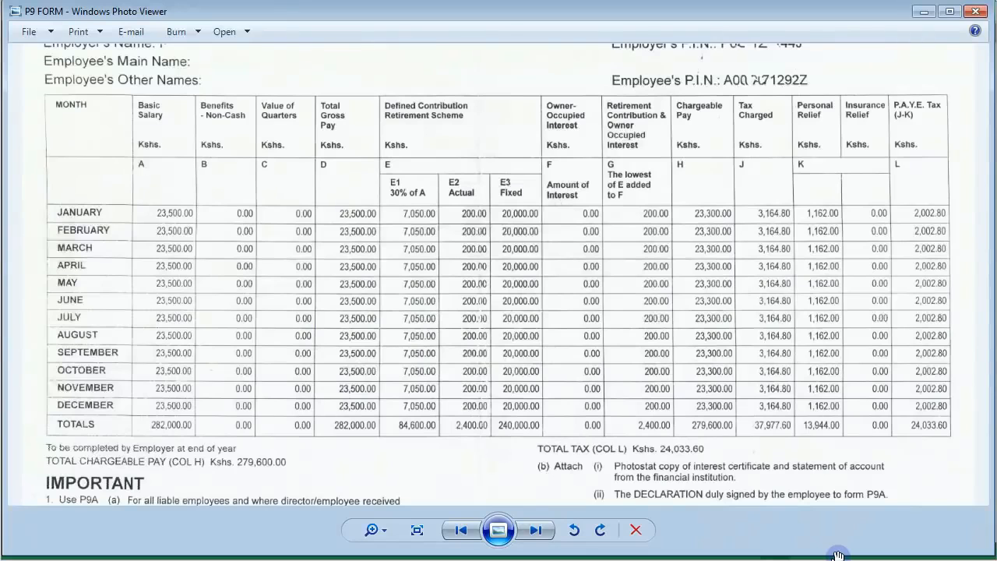
key("alt+Tab")
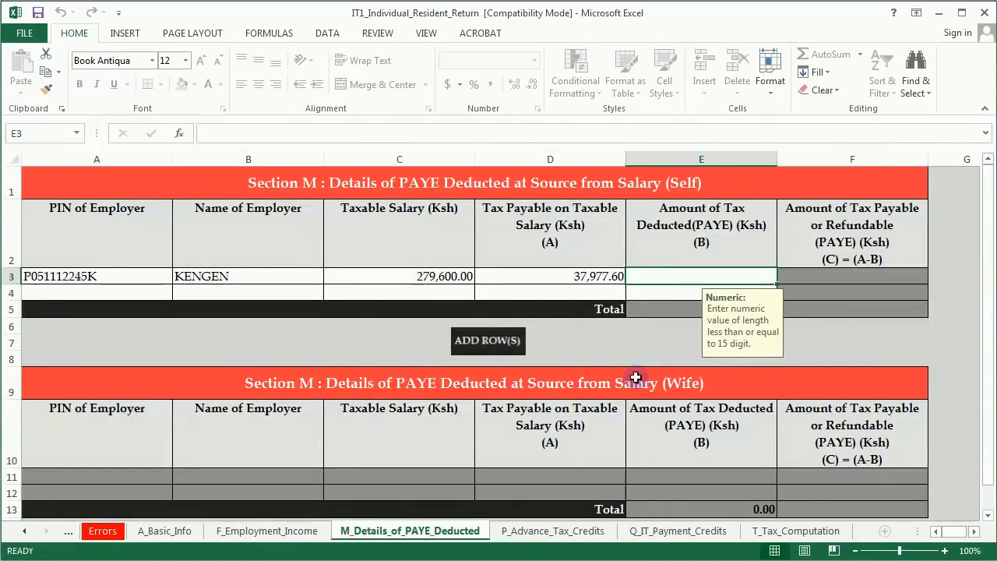
Step: Record 24,033.60 PAYE deducted by KENGEN in E3, then go to P_Advance_Tax_Credits
type("24")
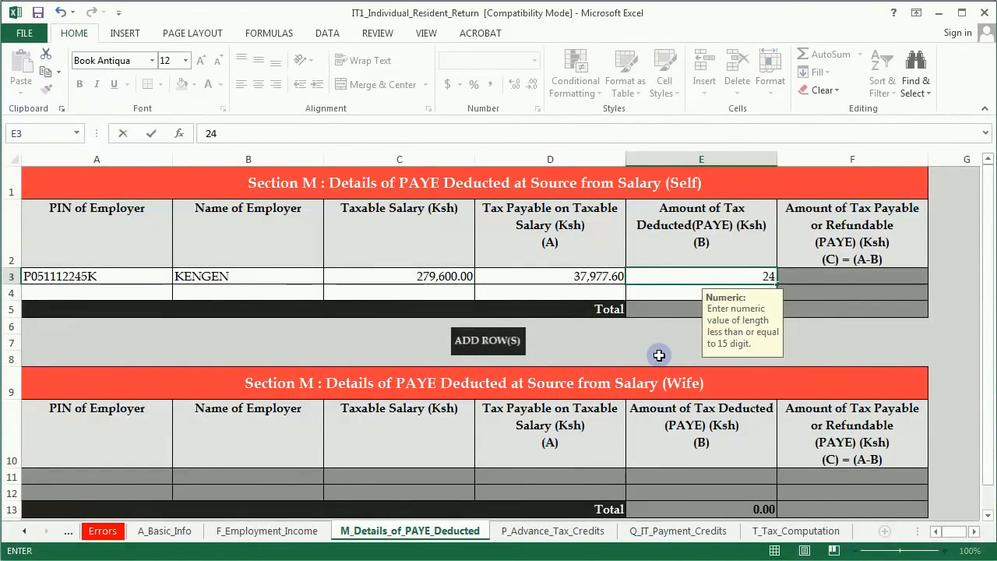
type("033.6")
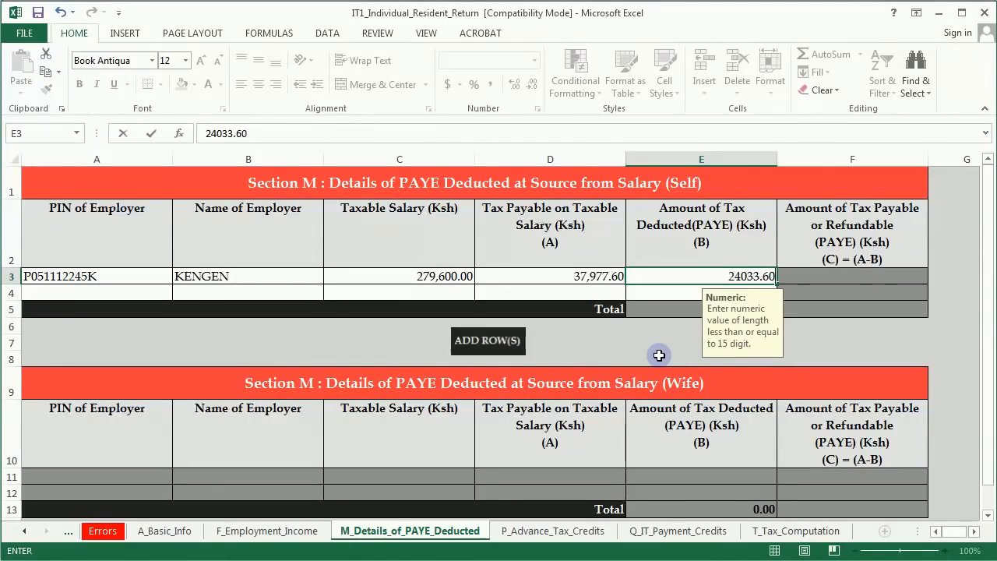
left_click(570, 275)
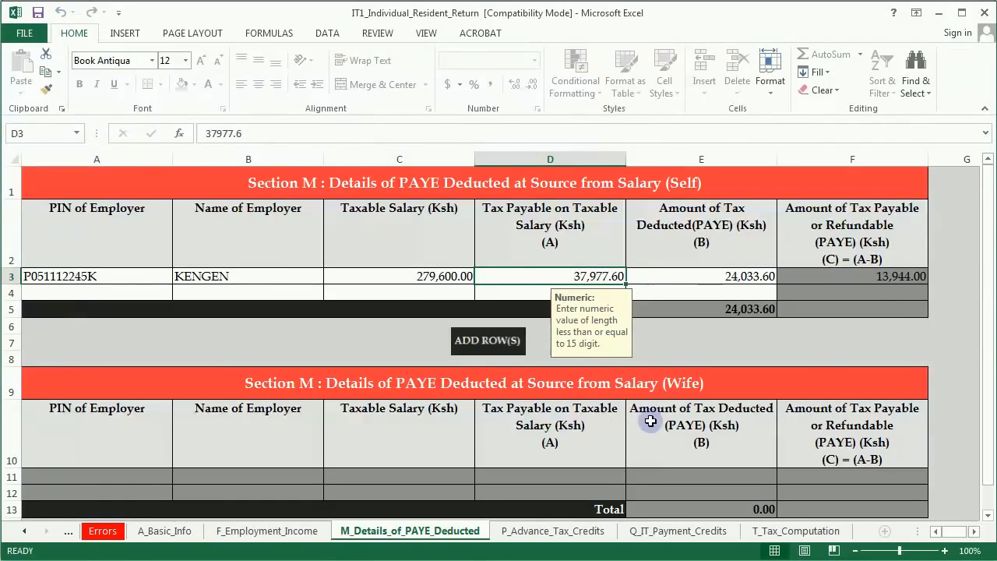
left_click(568, 533)
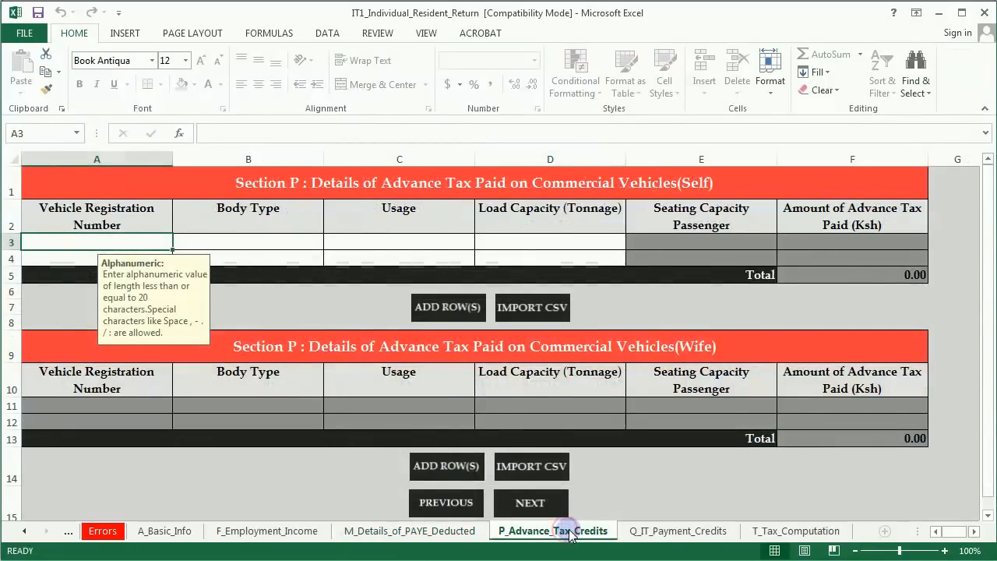
Step: On the T_Tax_Computation sheet, enter the 2,400 pension contribution from the P9 form in C5
left_click(665, 534)
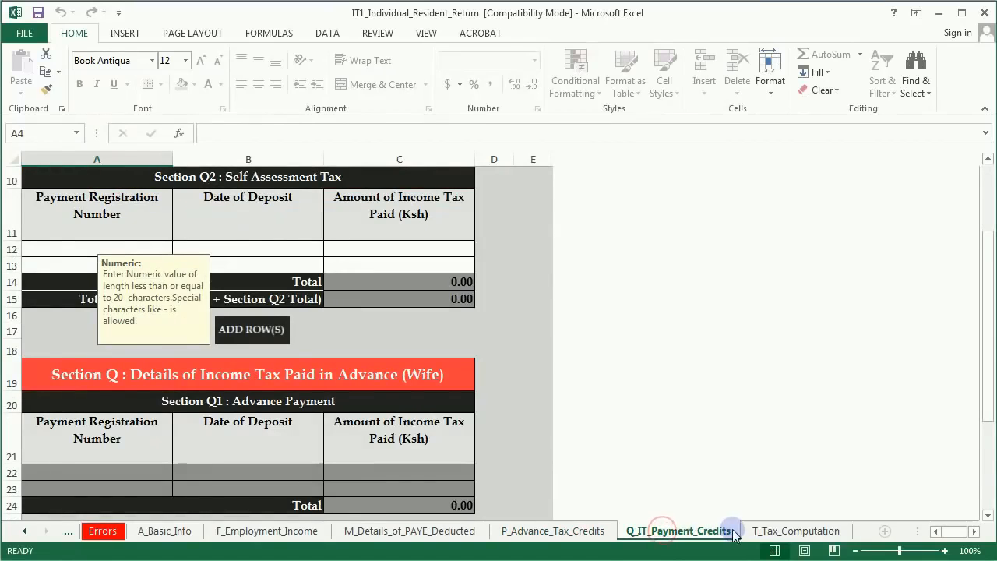
left_click(770, 528)
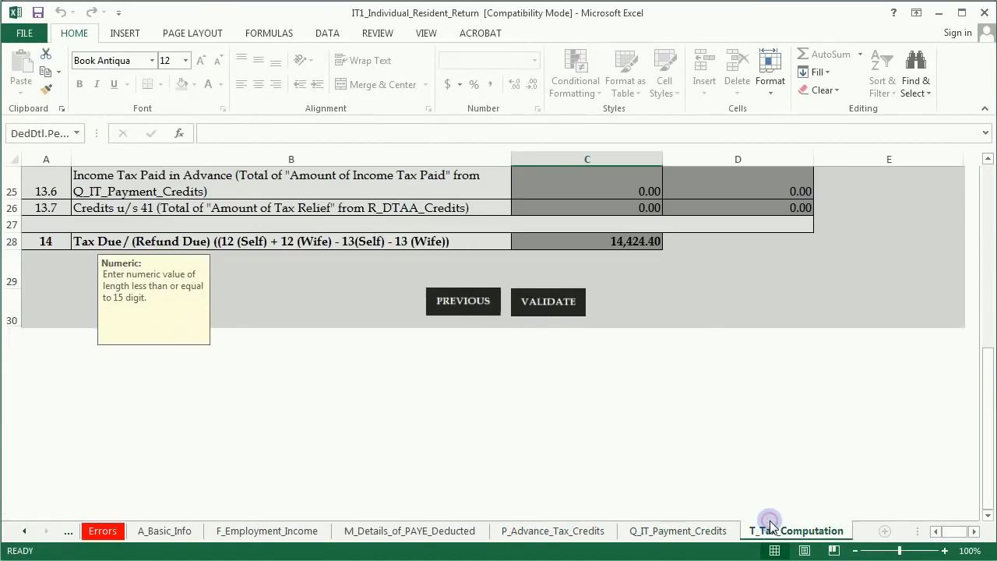
scroll(679, 321, "up", 2)
scroll(679, 321, "up", 6)
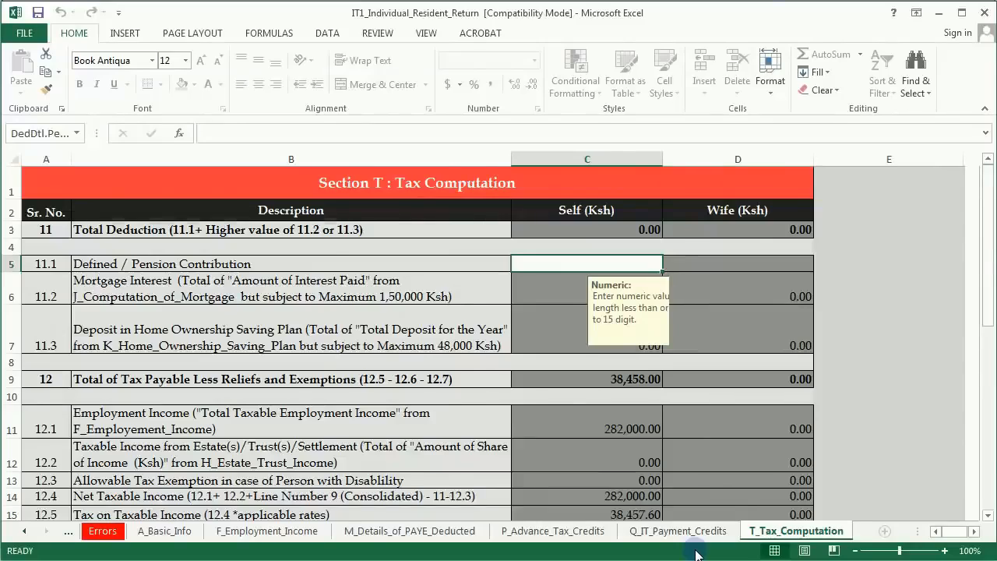
key("alt+Tab")
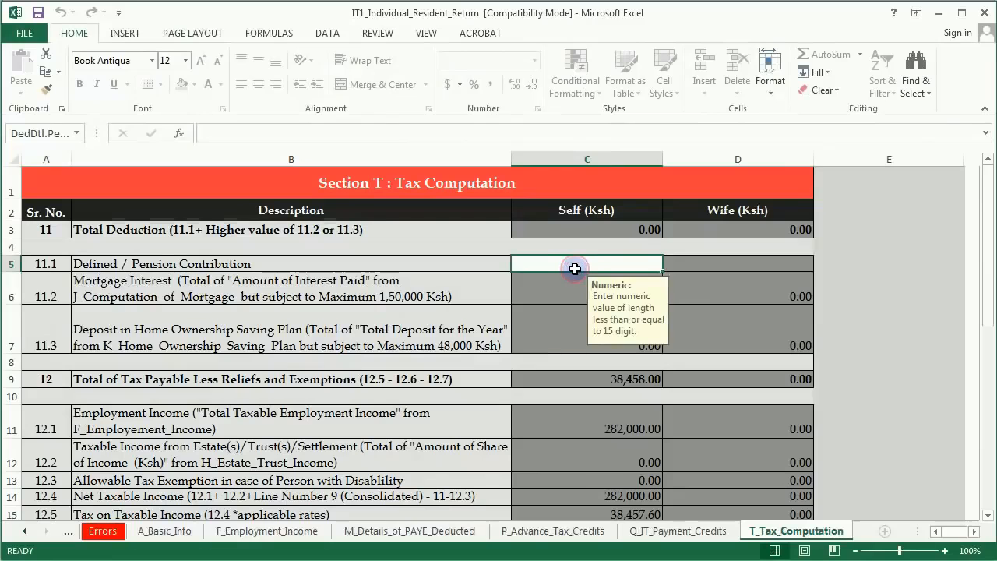
type("2400")
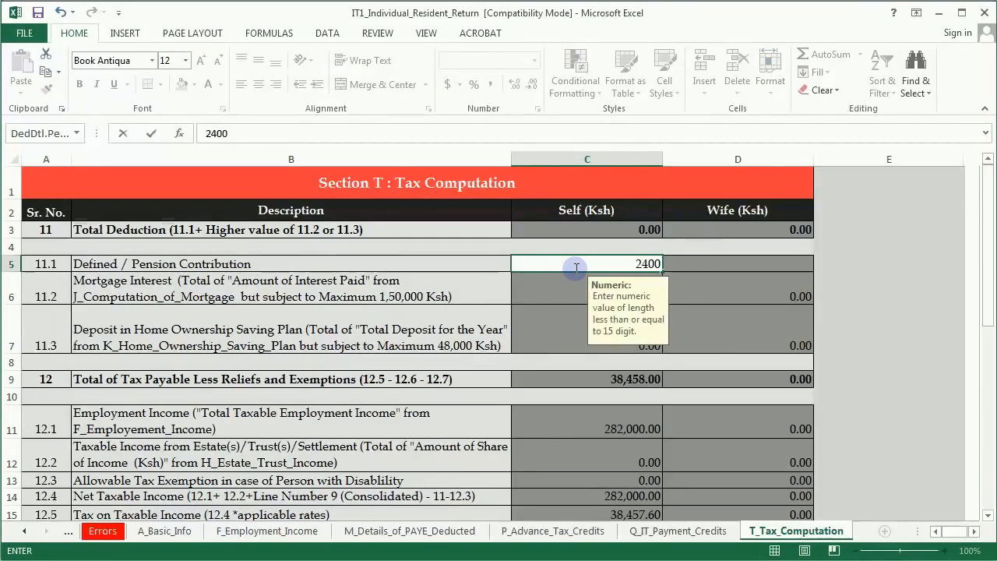
left_click(553, 300)
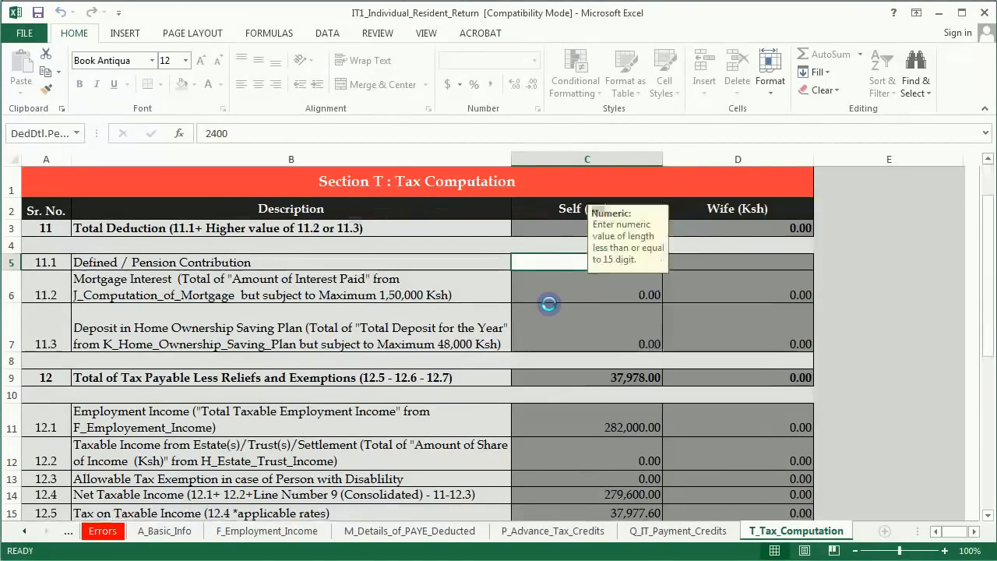
Step: Enter 13,944 as Personal Relief in C16, copied from the P9 form
scroll(550, 300, "down", 3)
left_click(574, 317)
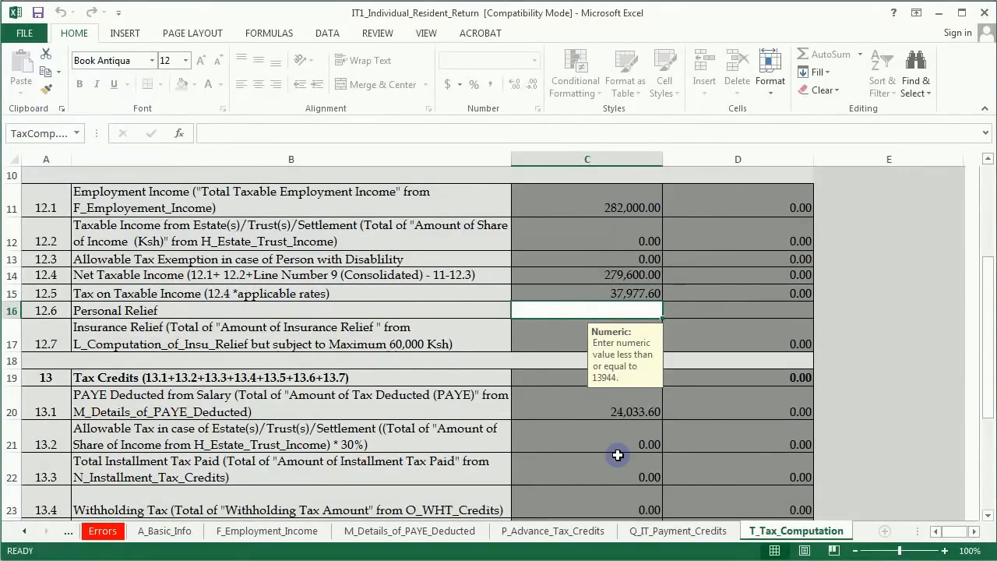
key("alt+Tab")
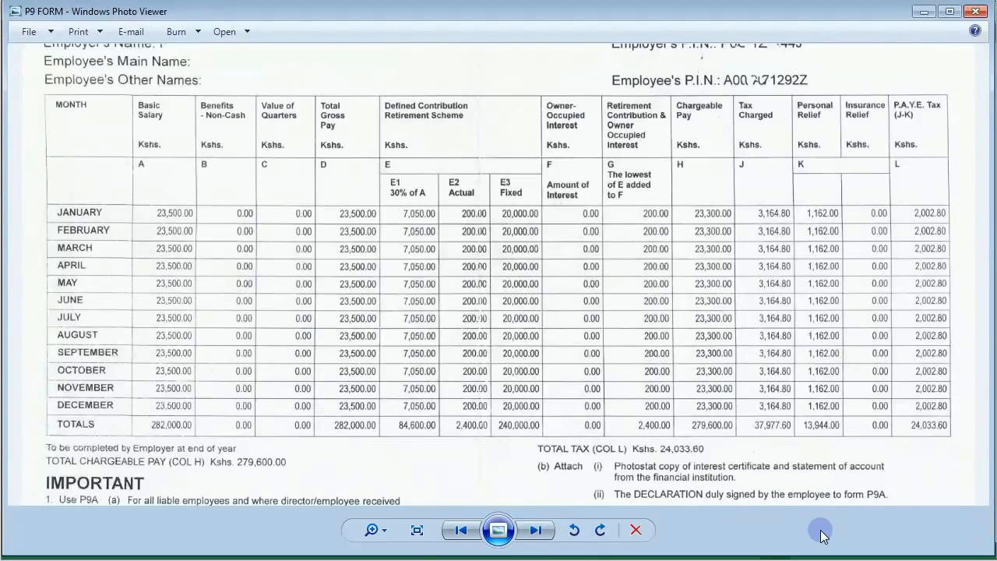
left_click(606, 550)
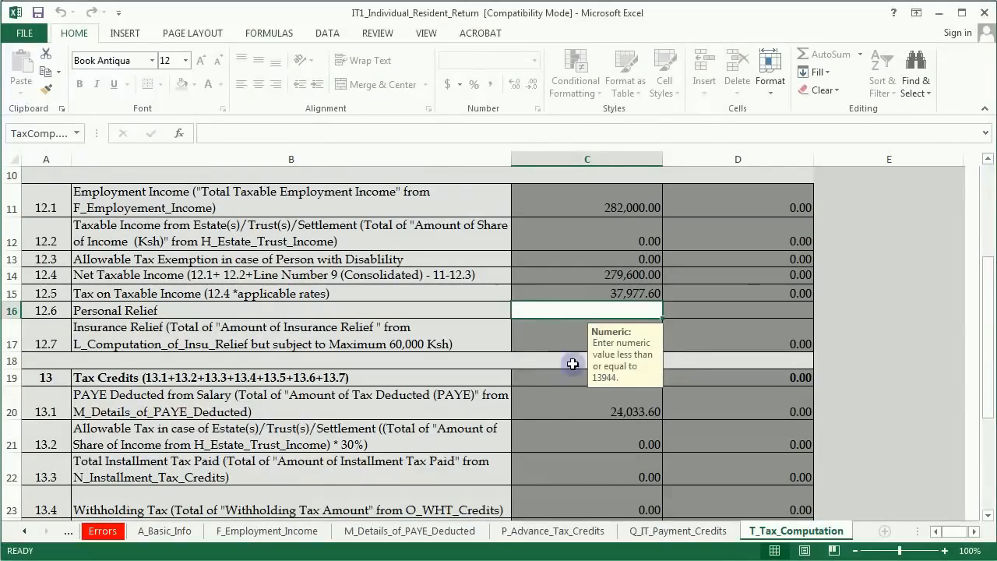
type("13944")
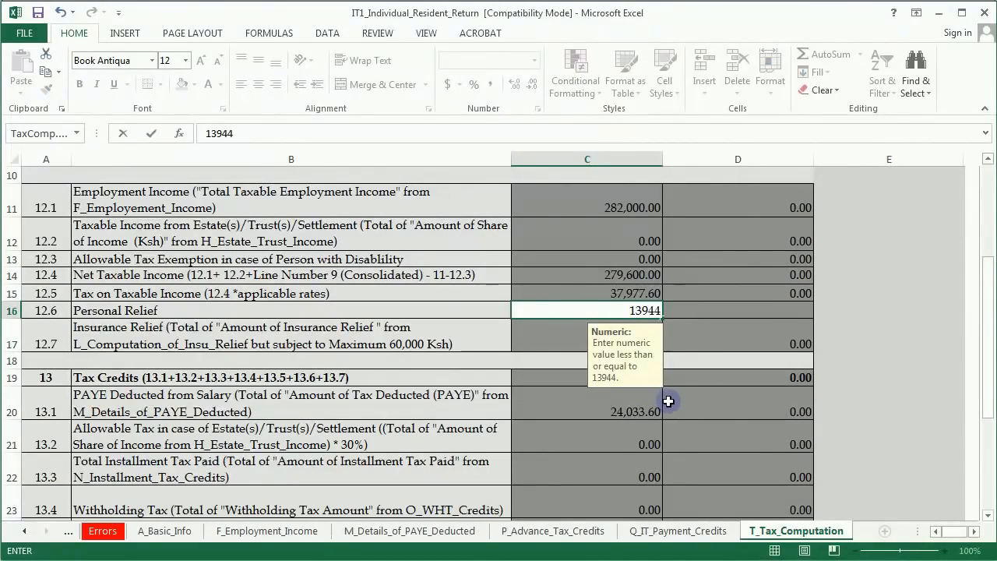
key("ctrl+Return")
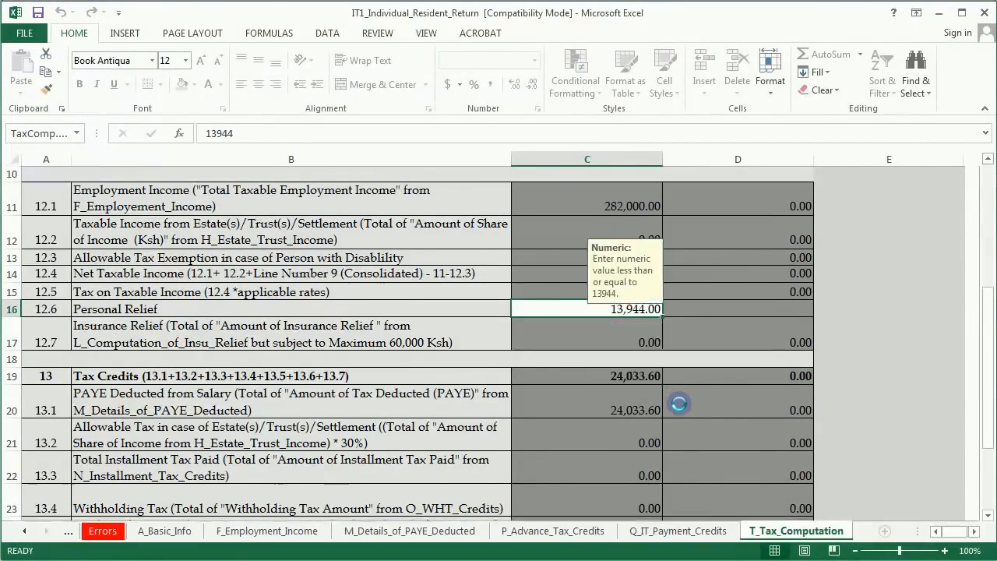
scroll(680, 403, "down", 3)
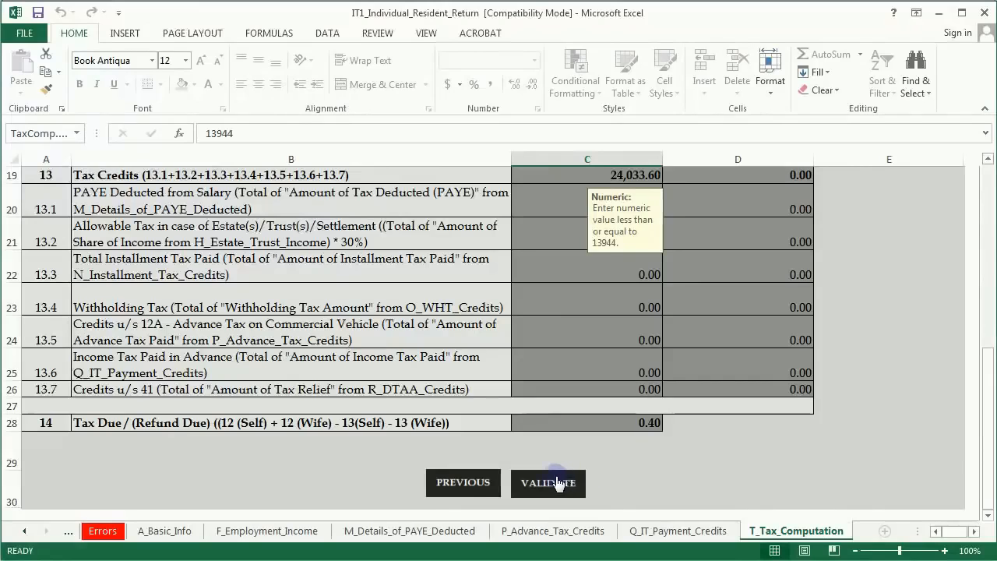
Step: Validate the return, generate the upload ZIP in Documents, and quit Excel without saving
scroll(570, 471, "down", 1)
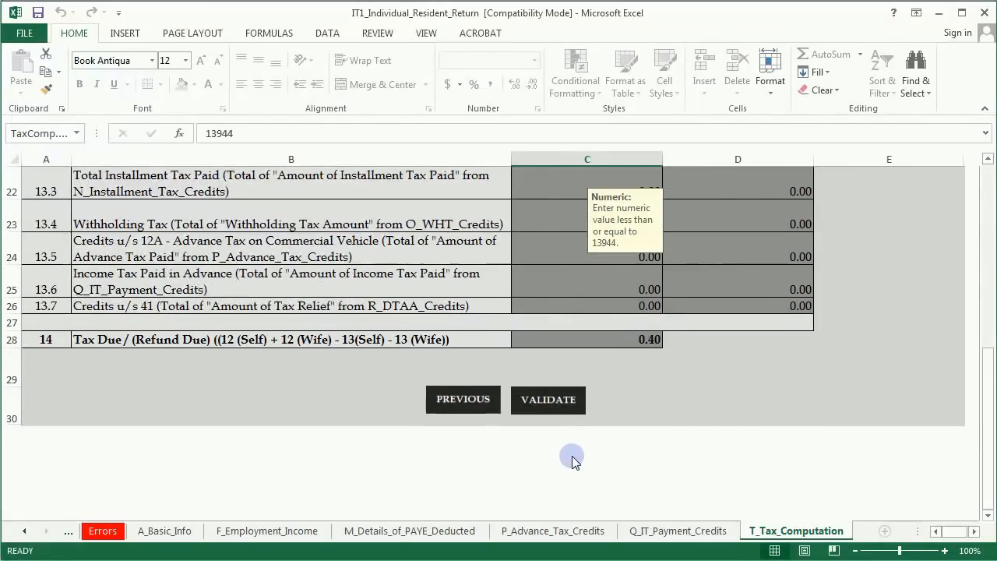
left_click(547, 403)
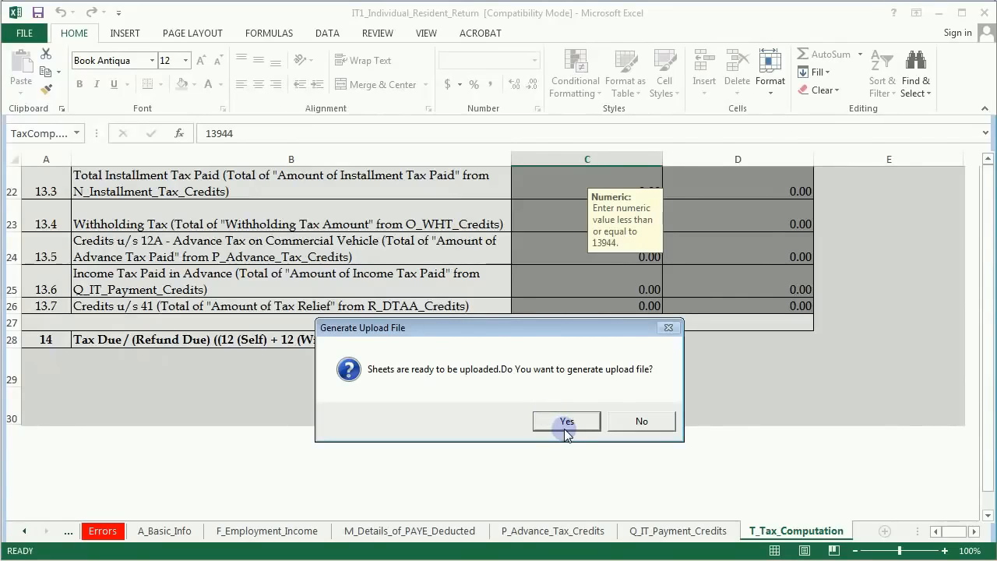
left_click(566, 421)
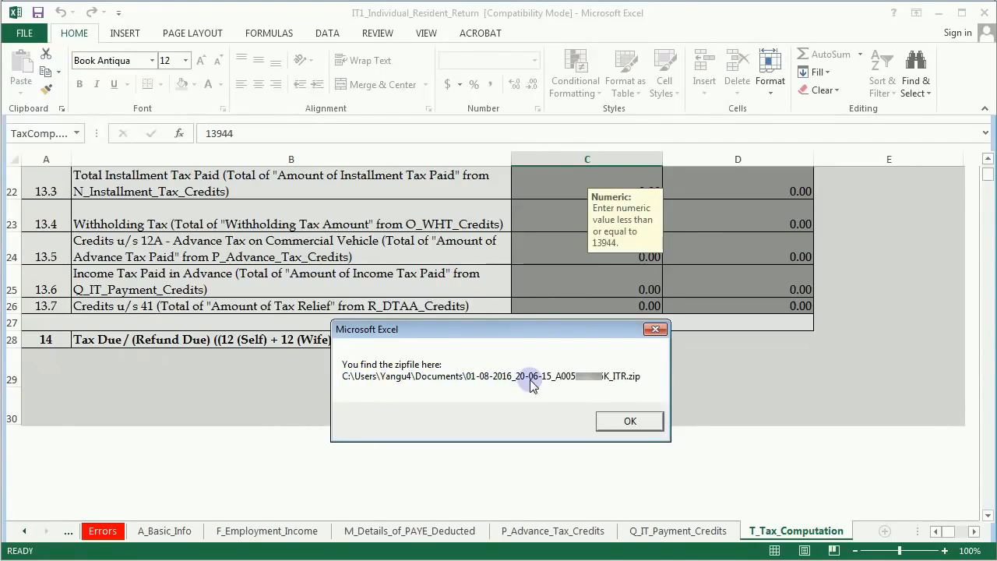
left_click(614, 420)
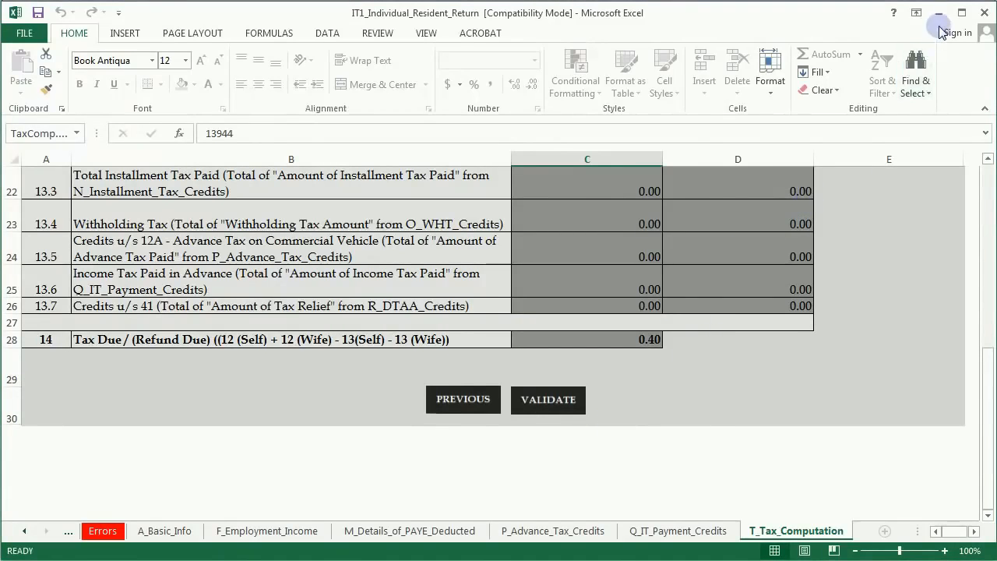
left_click(985, 14)
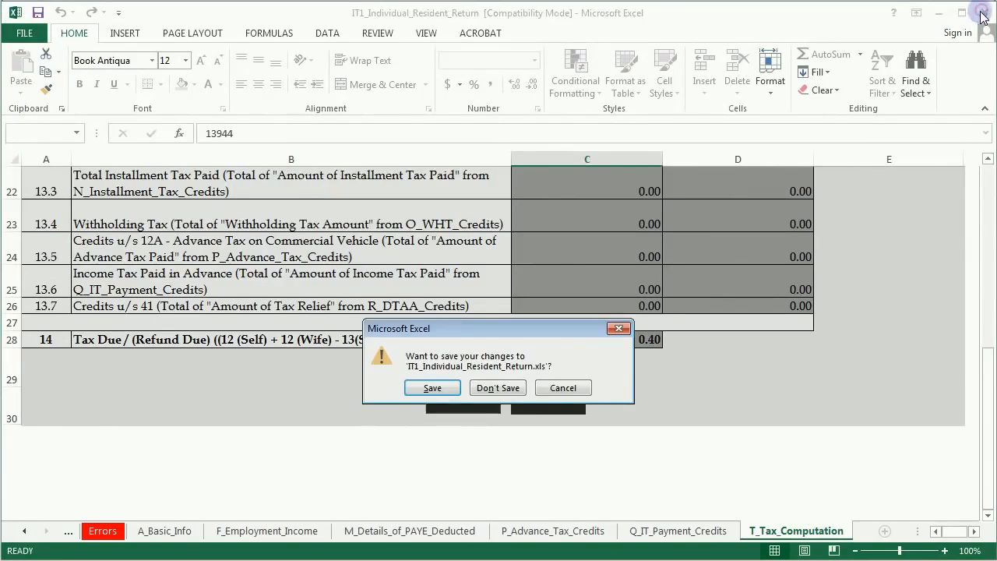
left_click(500, 387)
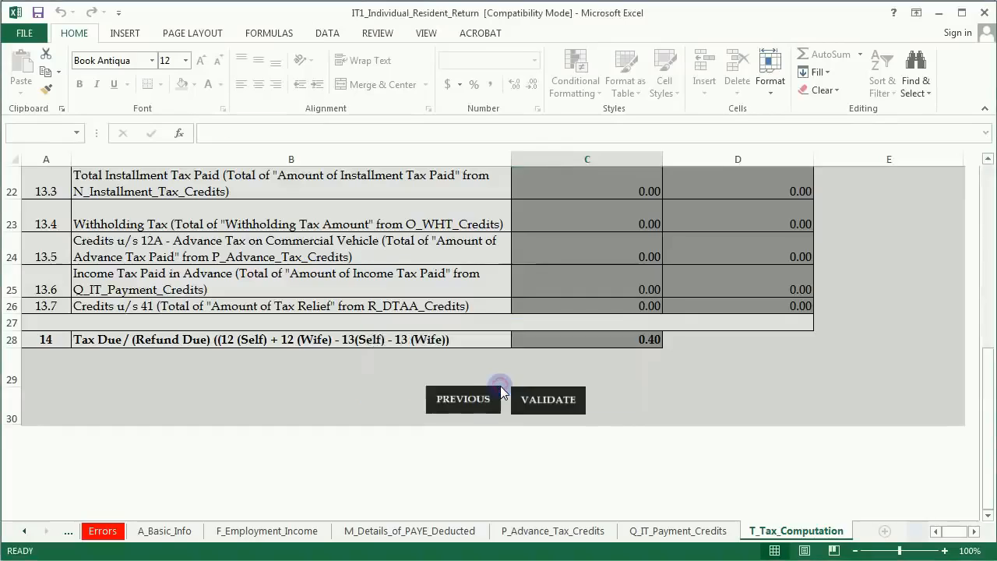